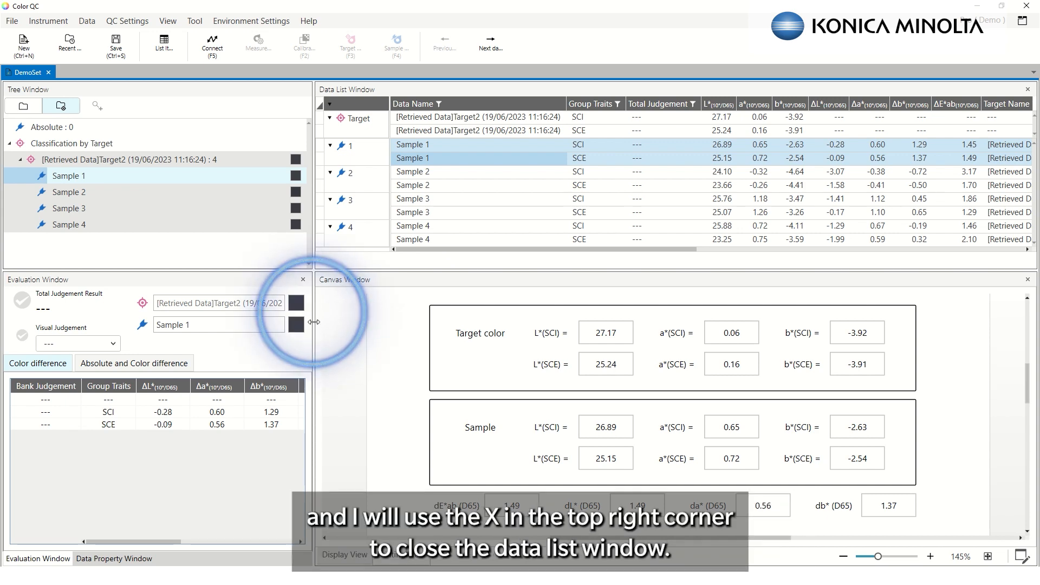
- Narrow the tree and evaluation panes, reduce the Data List Window's height, and close that window to give the canvas more room
left_click_drag(313, 322, 214, 322)
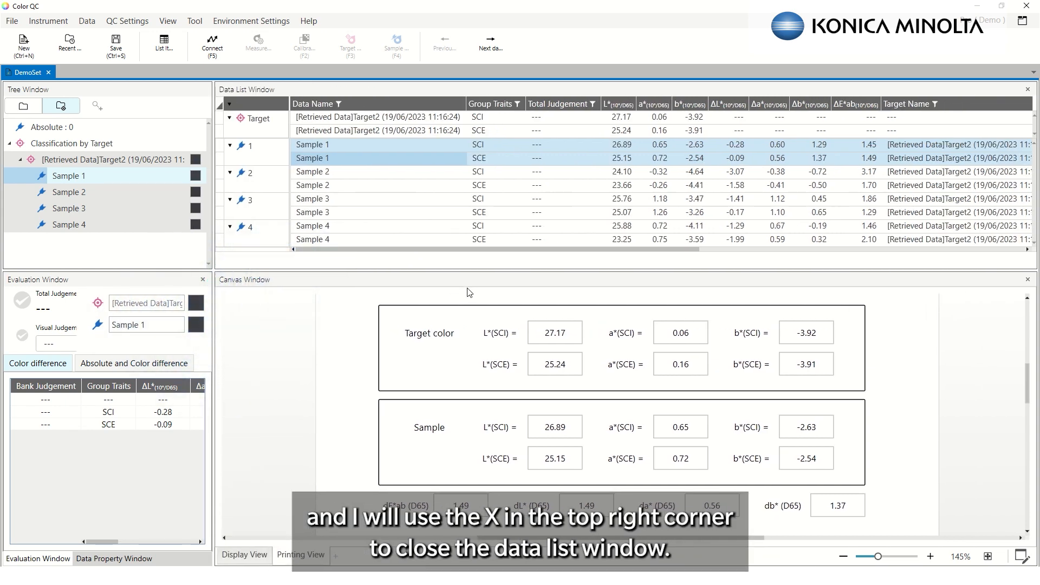
left_click_drag(467, 271, 466, 211)
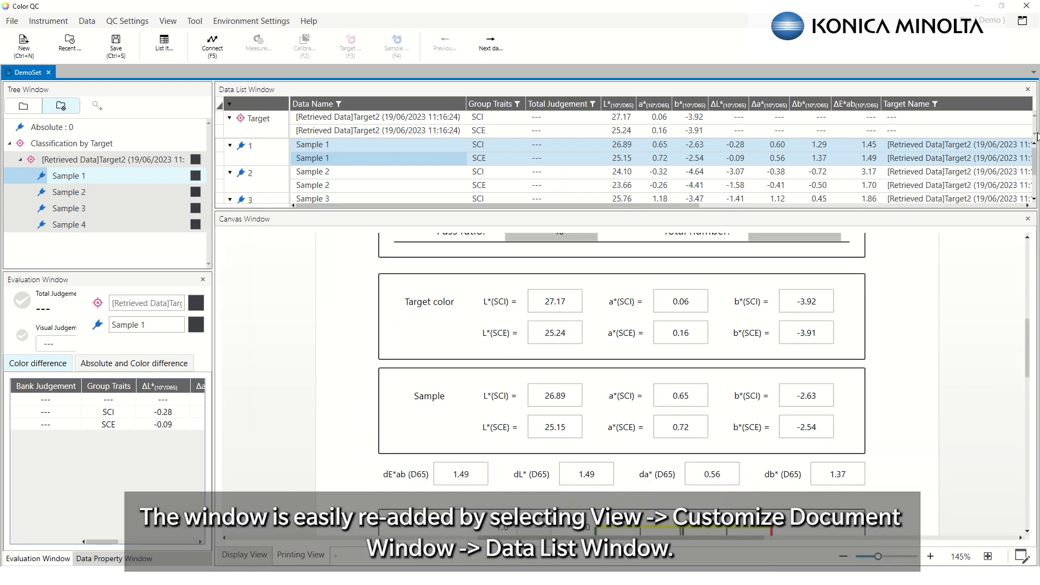
left_click(1028, 89)
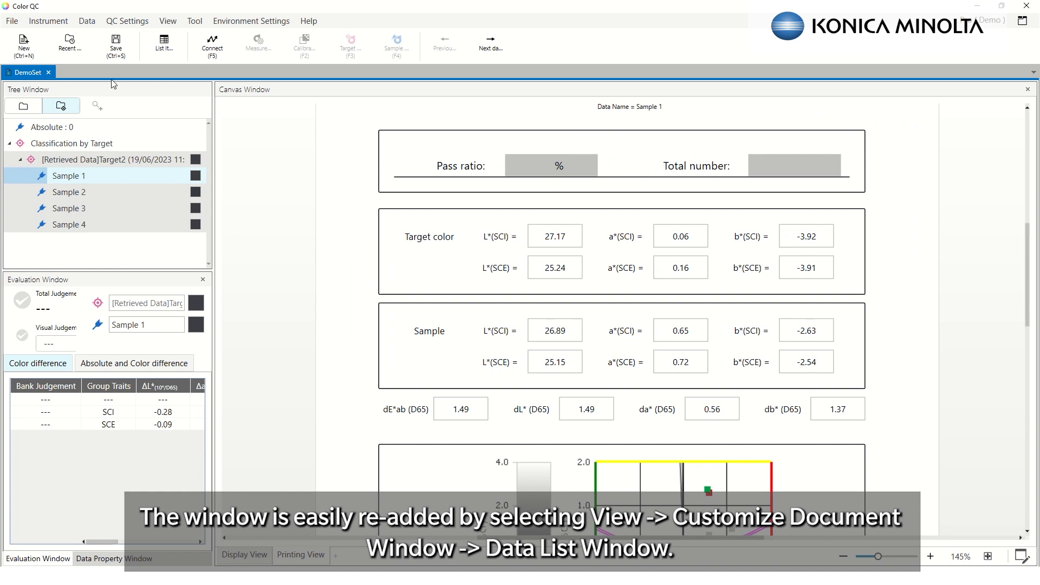
- Re-add the Data List Window to the document layout and close it again
left_click(168, 21)
mouse_move(227, 31)
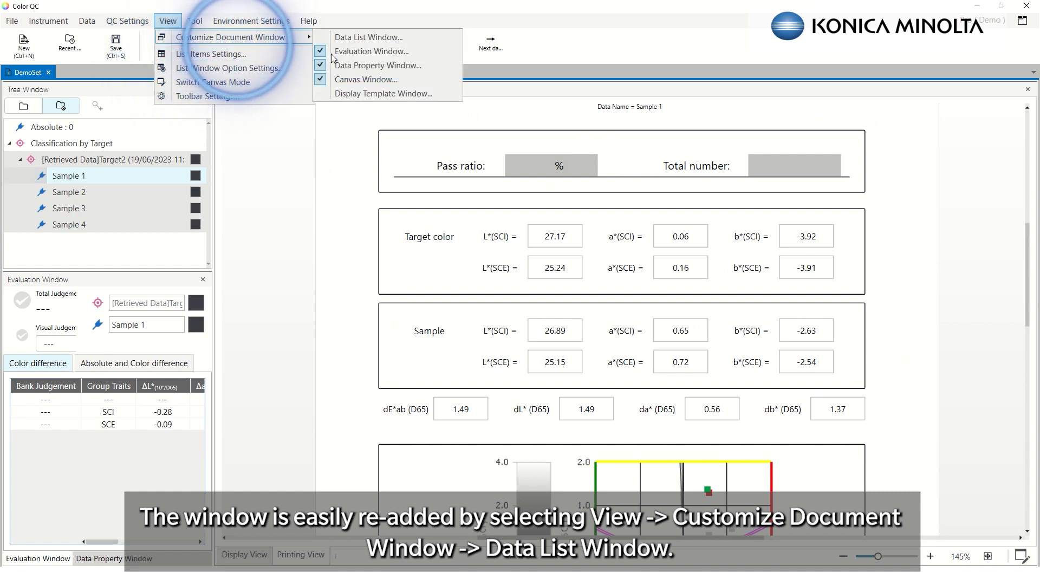
left_click(356, 41)
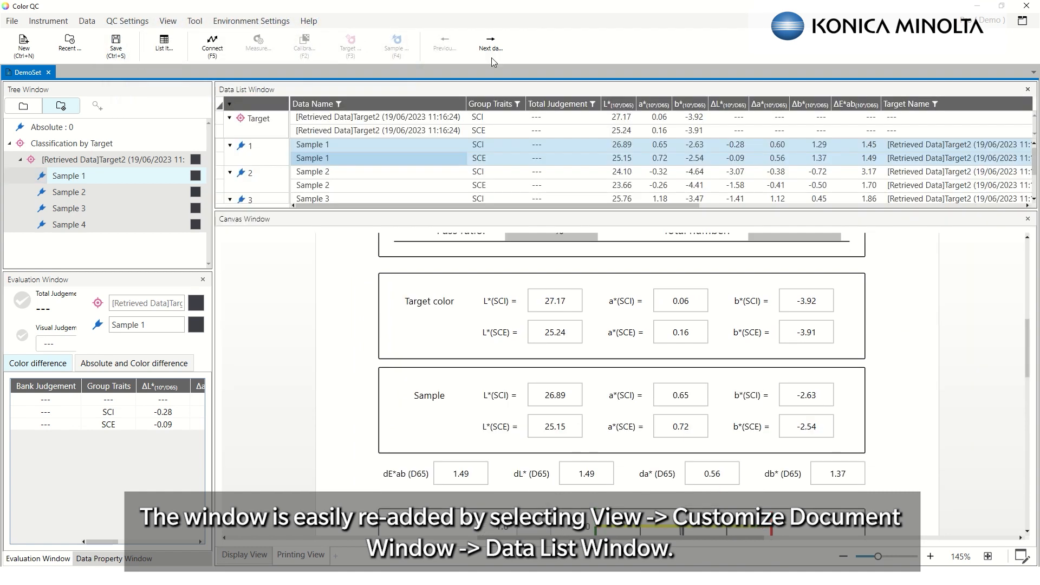
left_click(1028, 90)
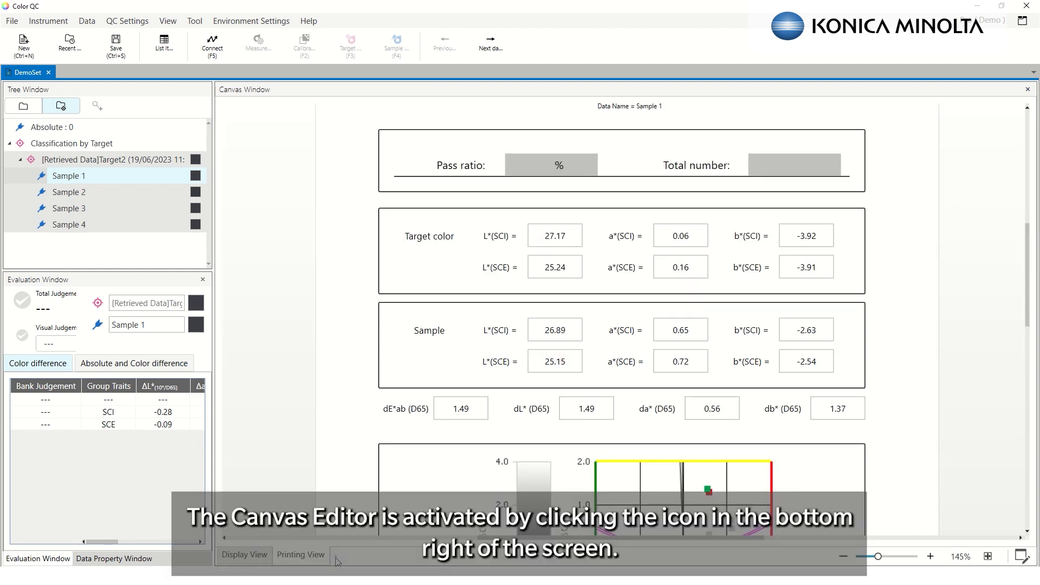
- In canvas edit mode, add a new canvas page and rename it "Demo Canvas"
left_click(1022, 556)
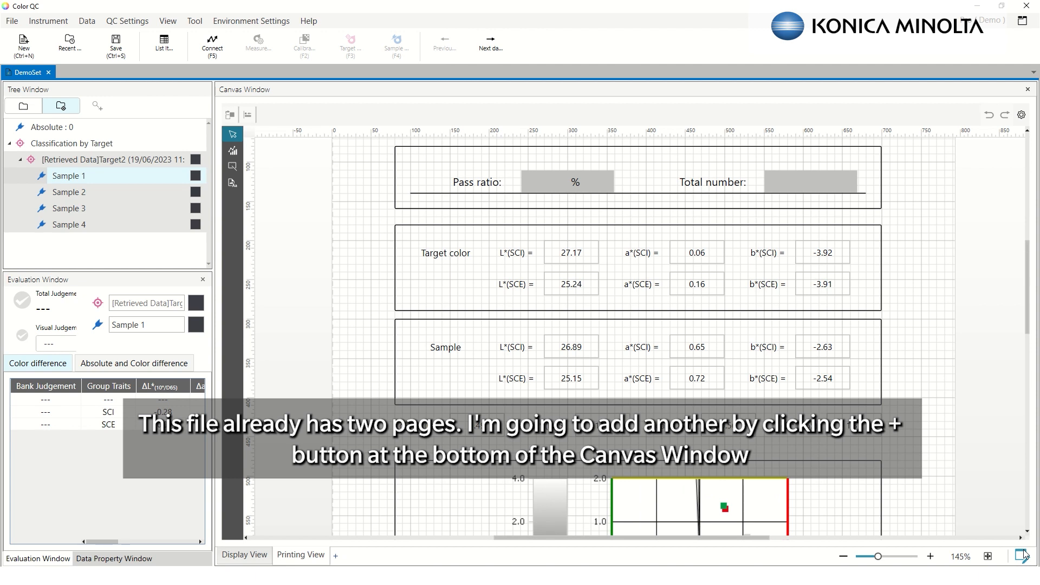
left_click(335, 556)
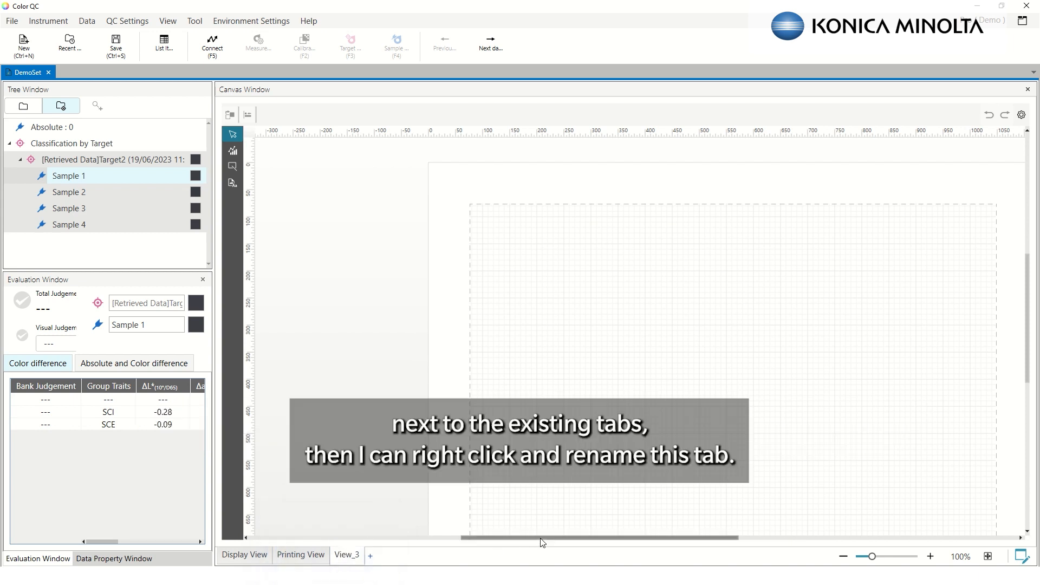
right_click(352, 560)
left_click(392, 532)
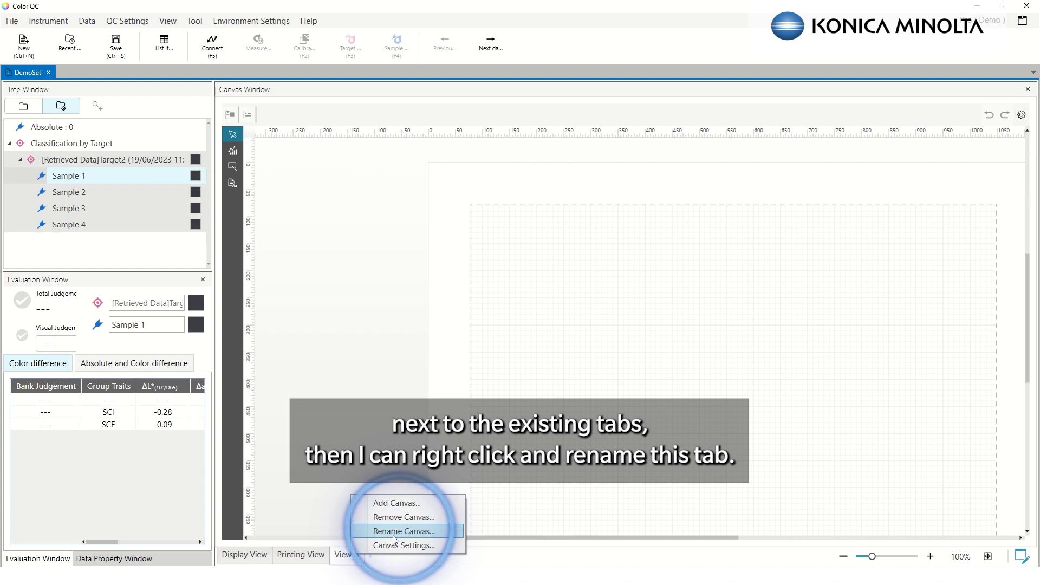
type("Demo Canvas")
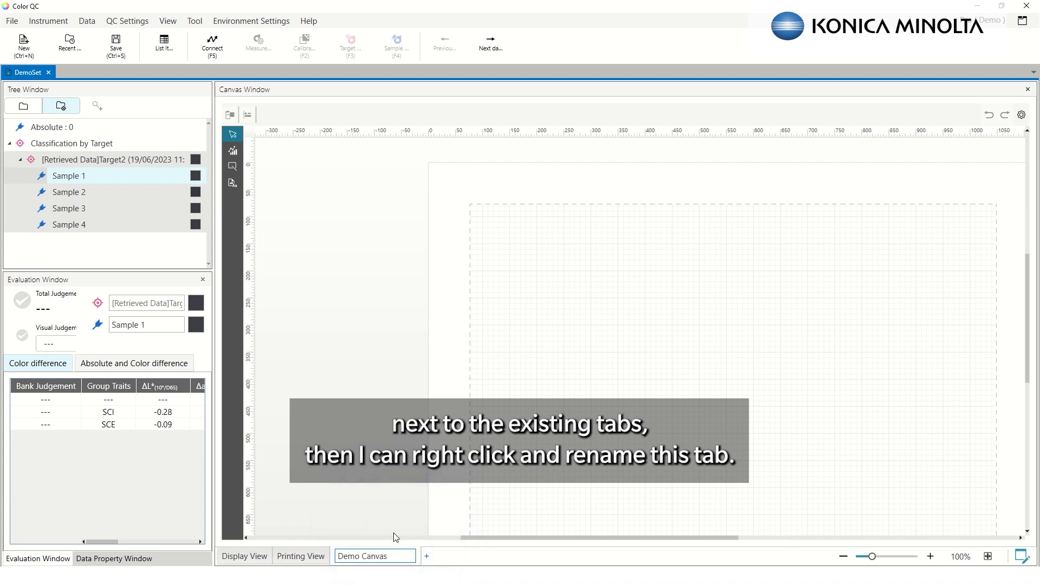
key("Return")
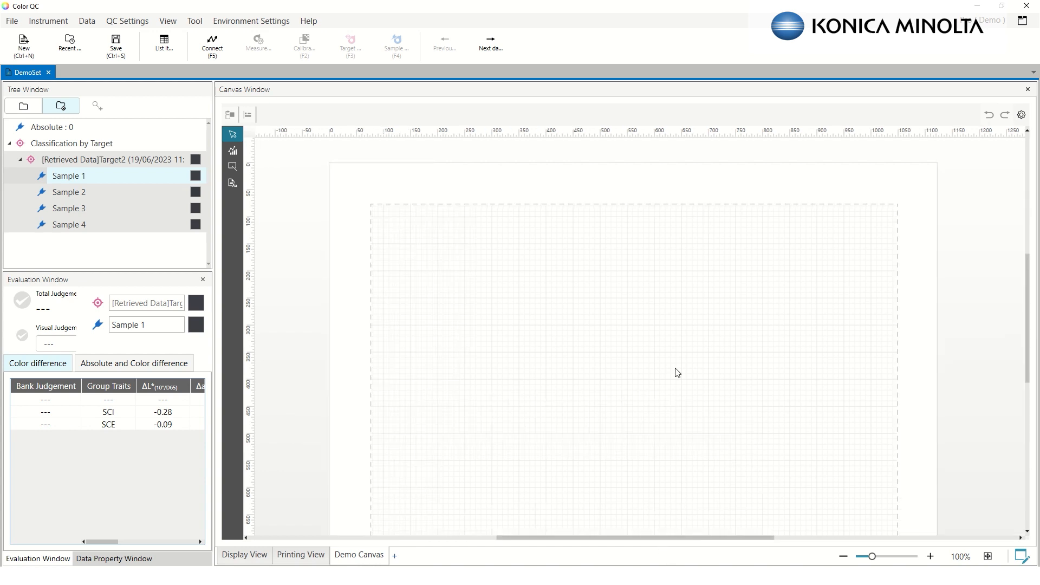
- Change the Demo Canvas page orientation to Vertical in the canvas layout settings
scroll(676, 372, "down", 6)
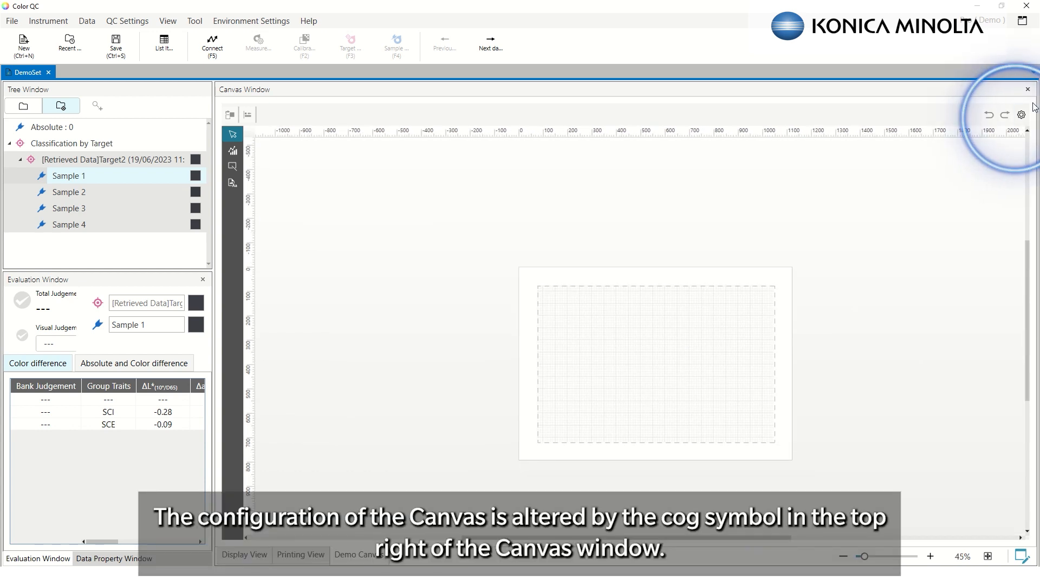
left_click(1021, 115)
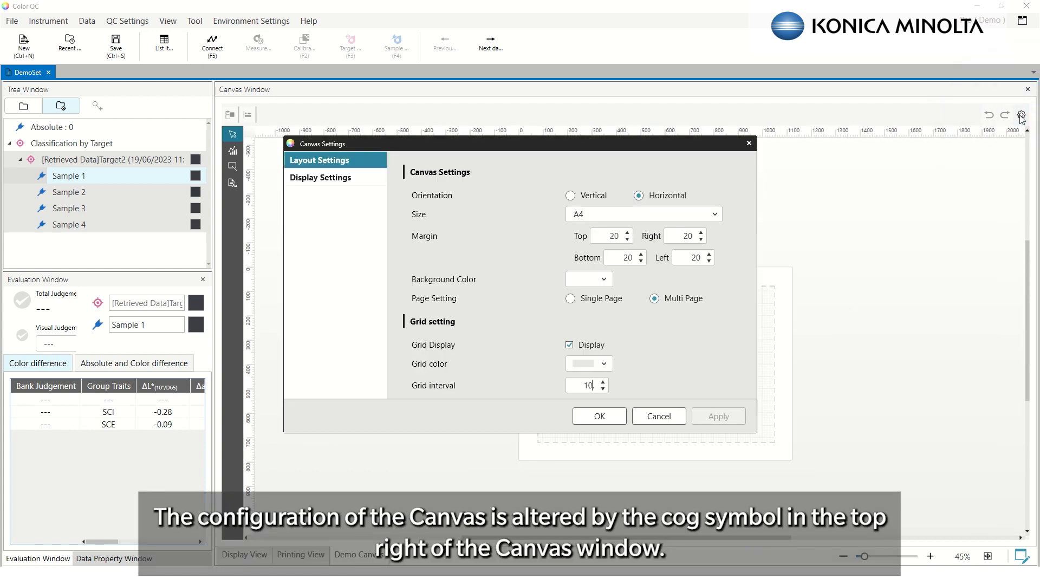
left_click(582, 196)
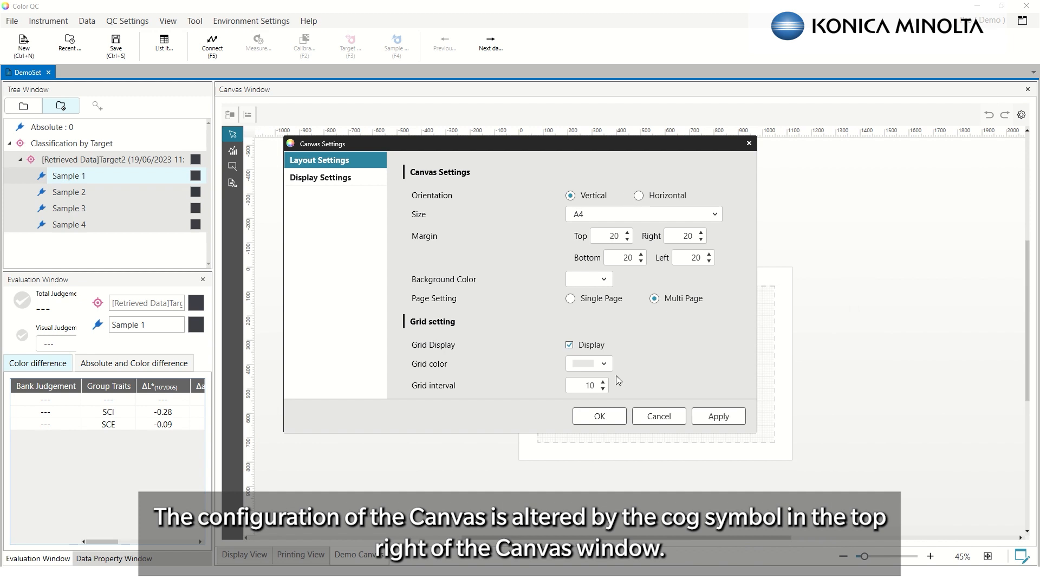
left_click(716, 417)
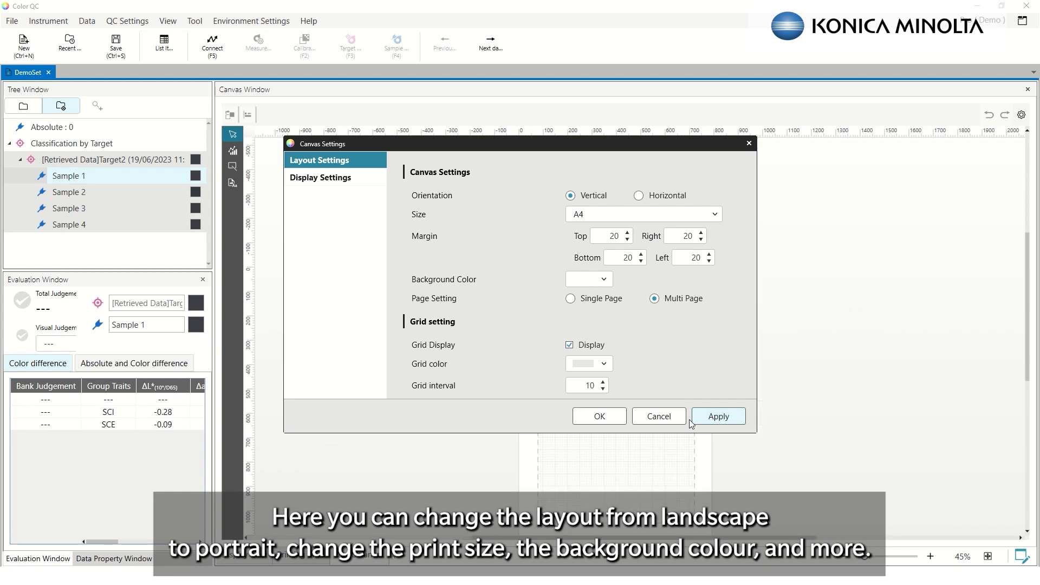
left_click(600, 415)
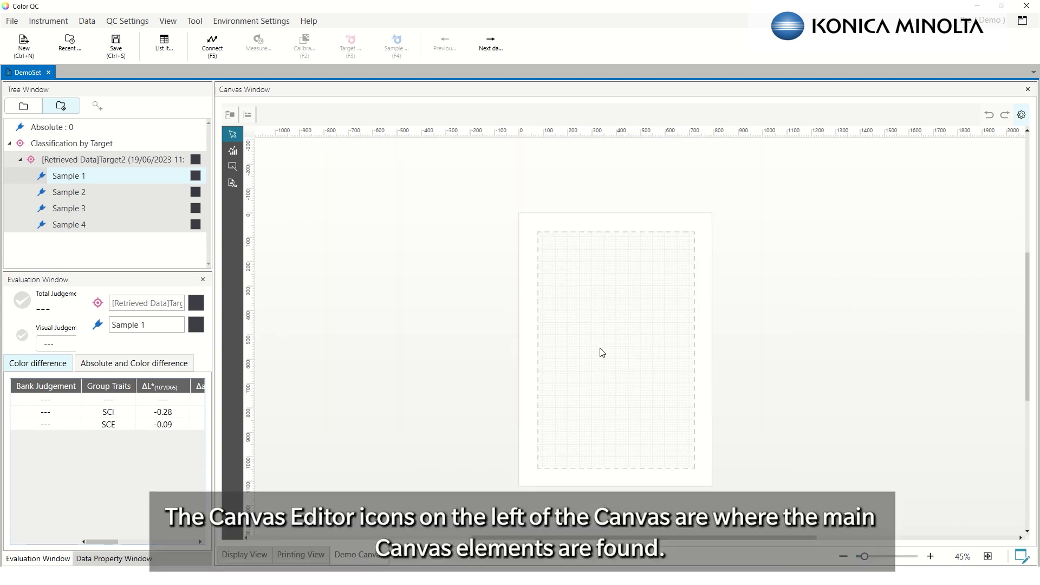
scroll(600, 350, "up", 2)
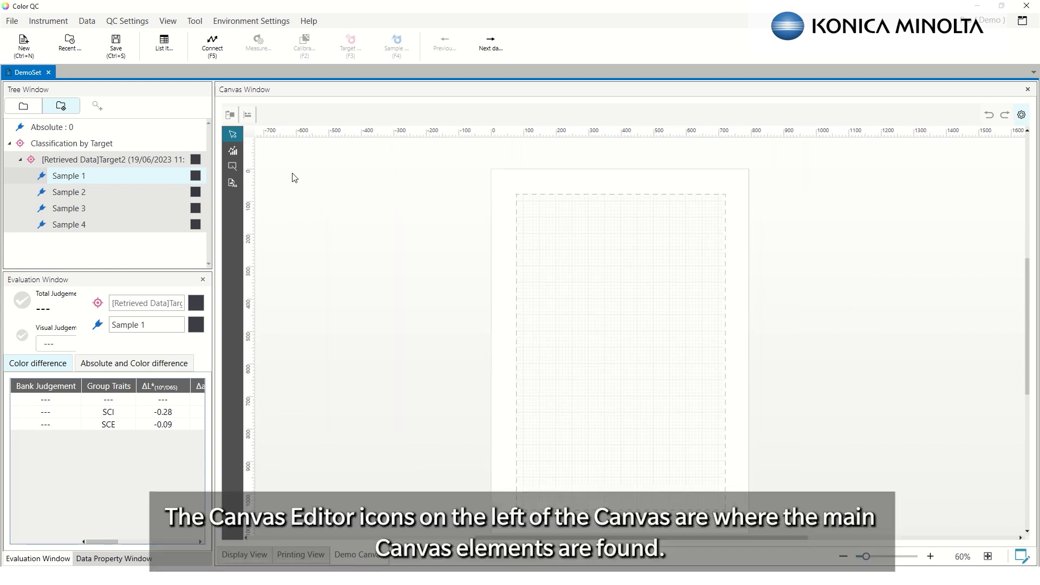
left_click(236, 138)
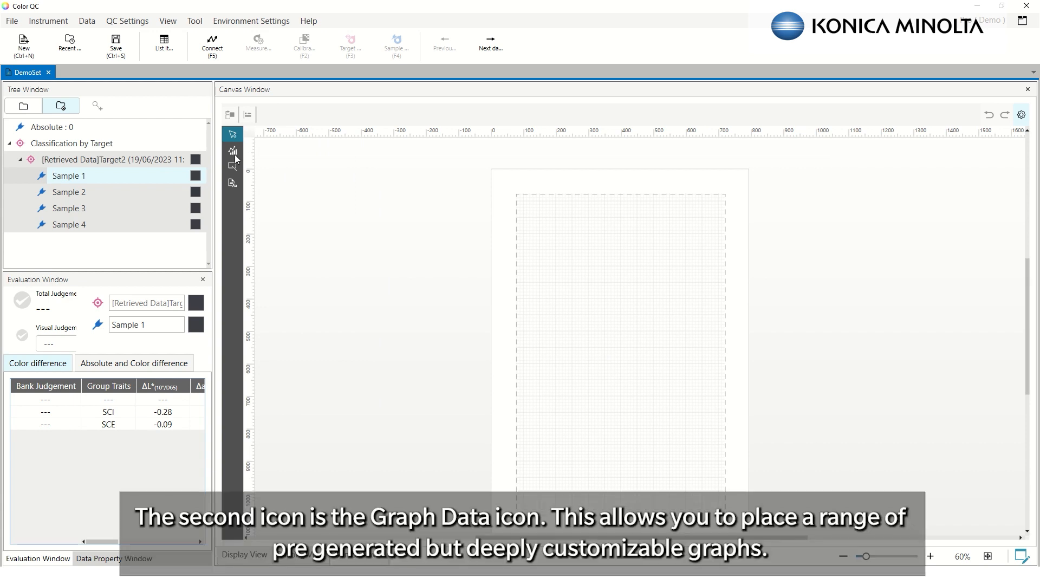
left_click(234, 152)
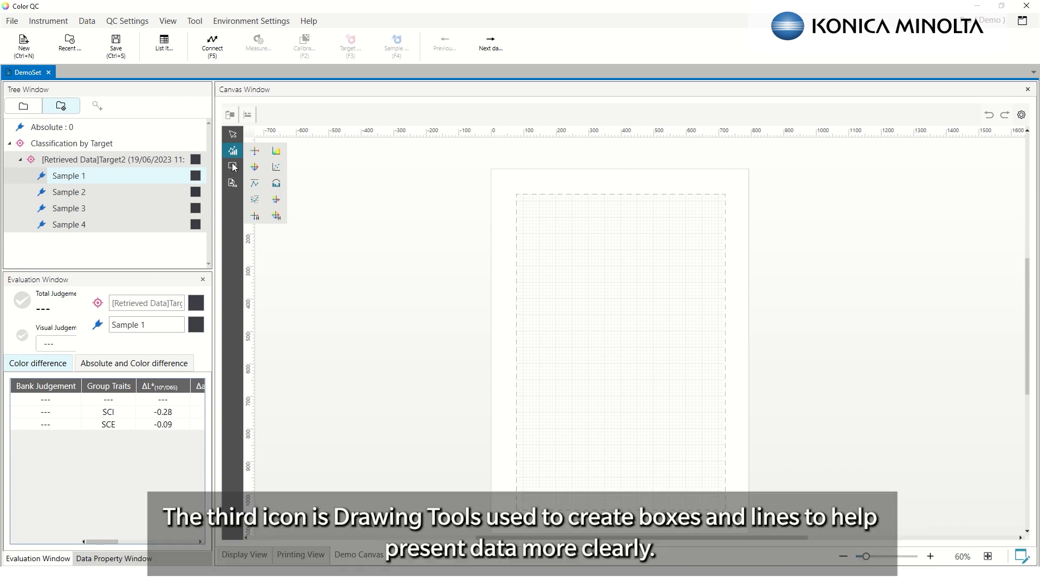
left_click(233, 167)
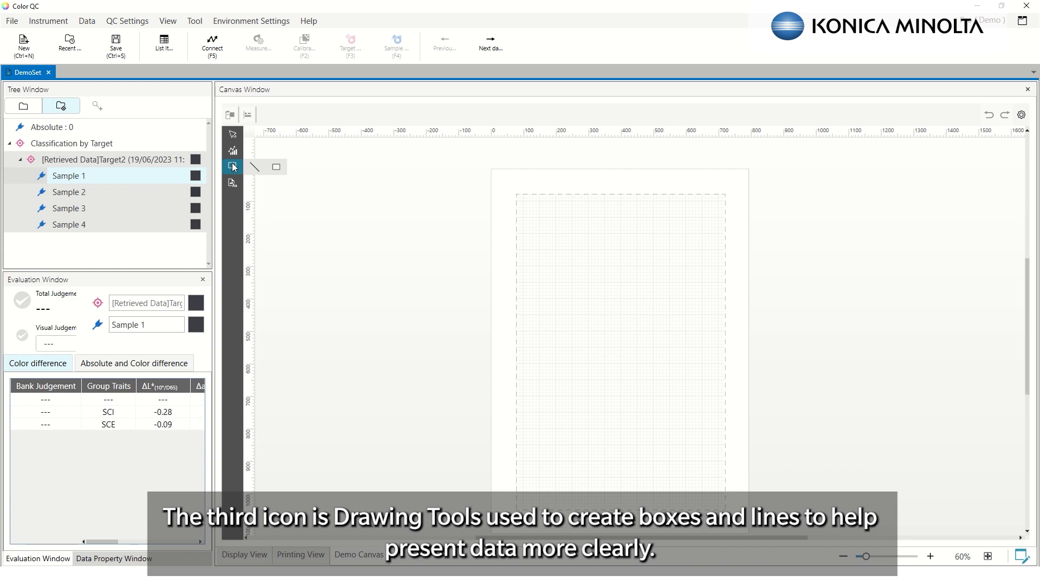
- Place a free text label about 350 ruler units wide at the upper-left corner of the page's margin frame
left_click(233, 184)
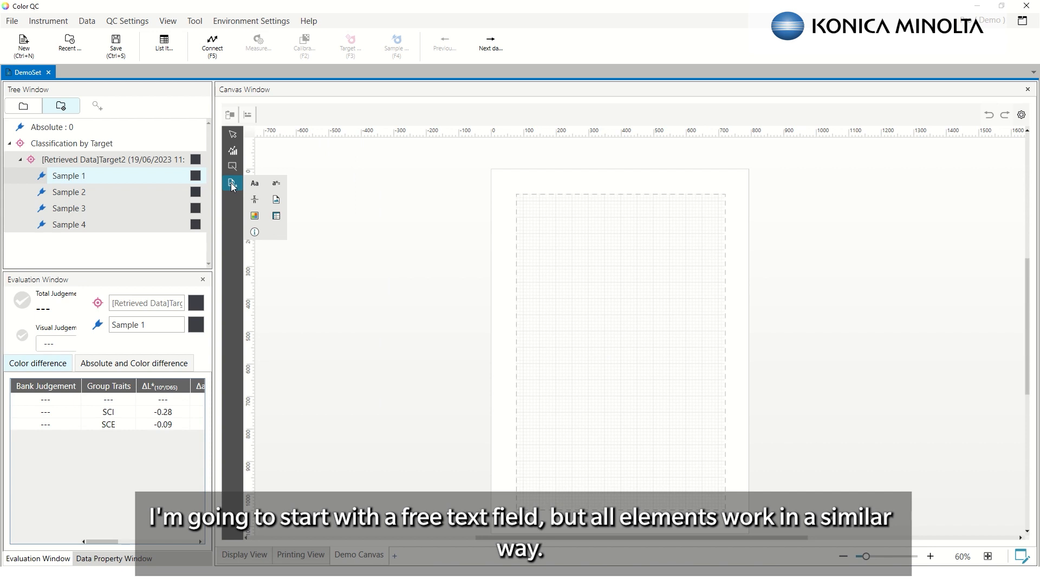
left_click(256, 187)
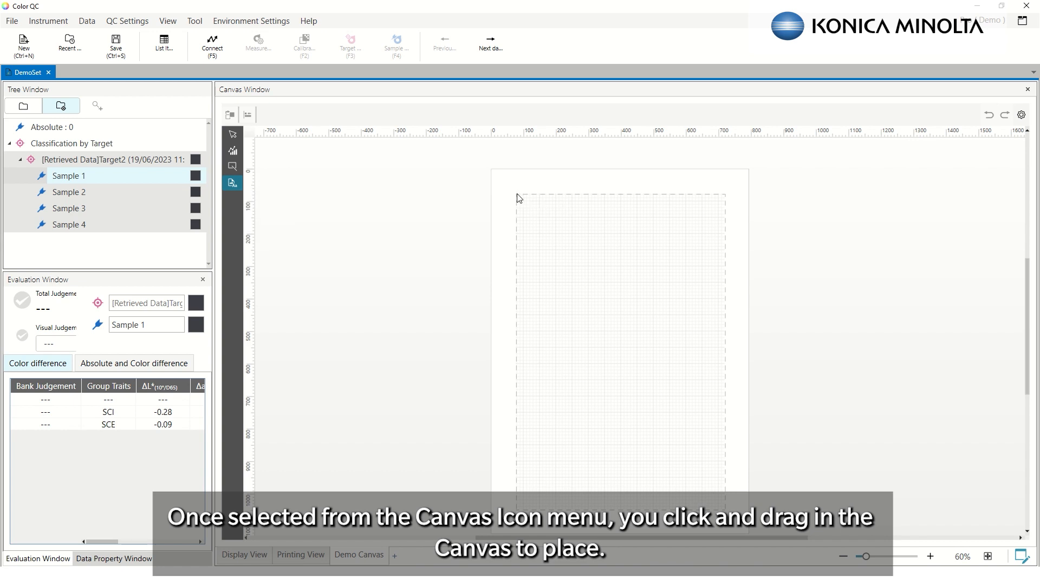
left_click_drag(517, 195, 632, 215)
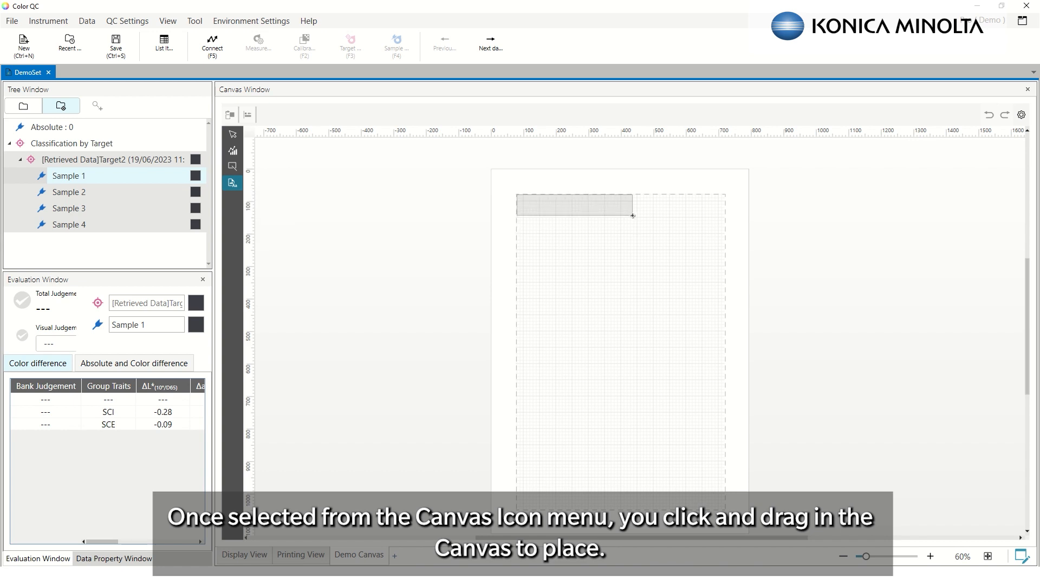
- Replace the label's caption text with "Canvas Window Demo" in its properties
right_click(579, 205)
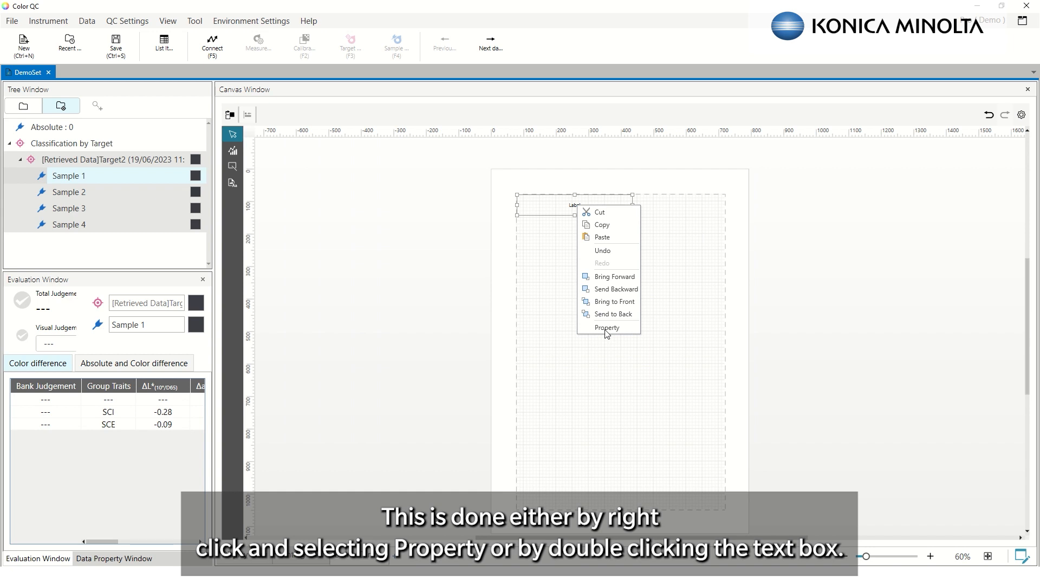
left_click(606, 328)
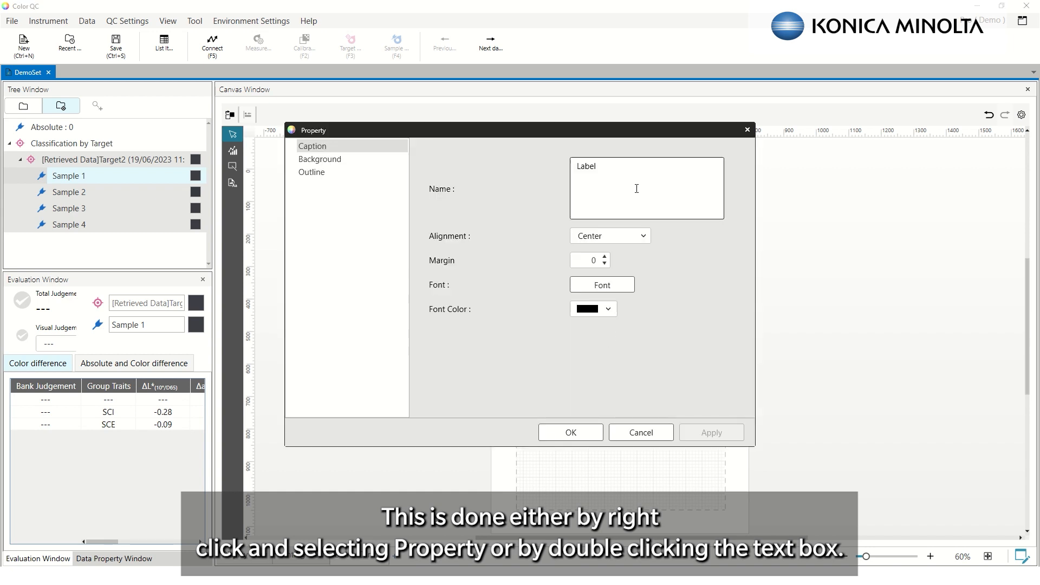
type("Canvas W")
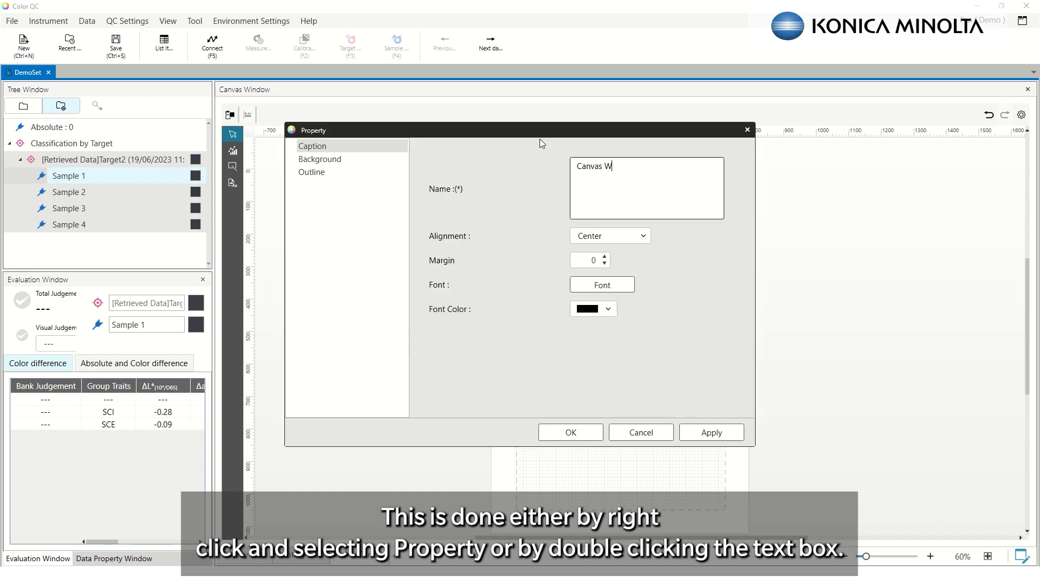
type("indow Demo")
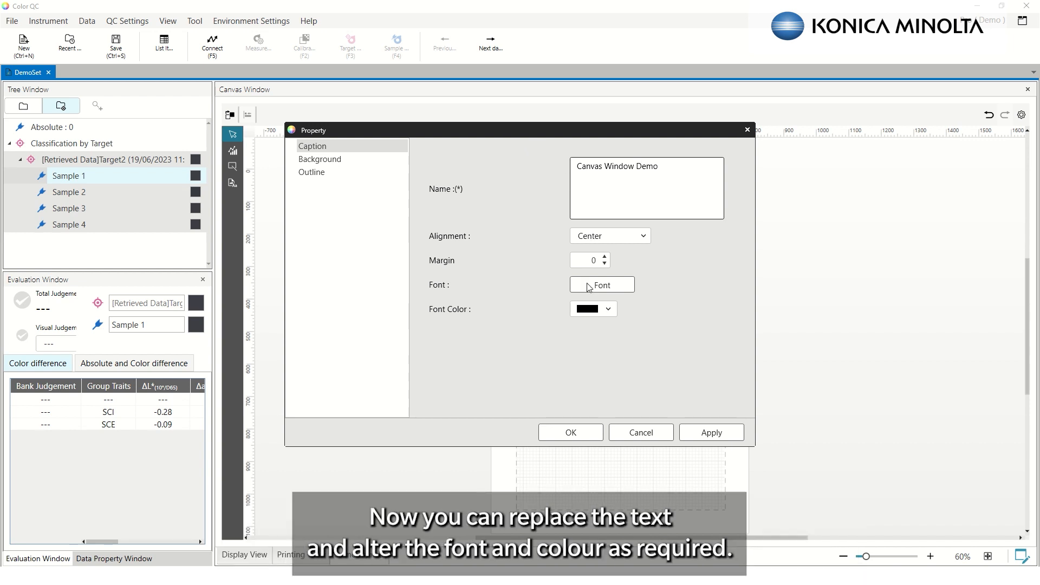
- Make the caption's font red, bold and larger, and apply the label properties
left_click(596, 309)
left_click(584, 397)
left_click(602, 284)
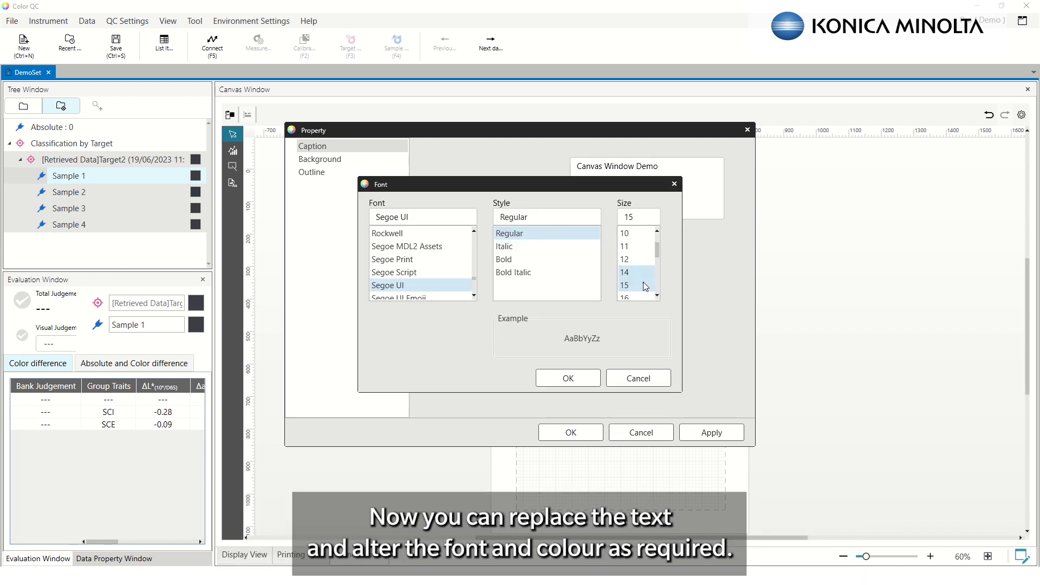
scroll(631, 263, "down", 3)
left_click(626, 259)
left_click(520, 259)
left_click(568, 378)
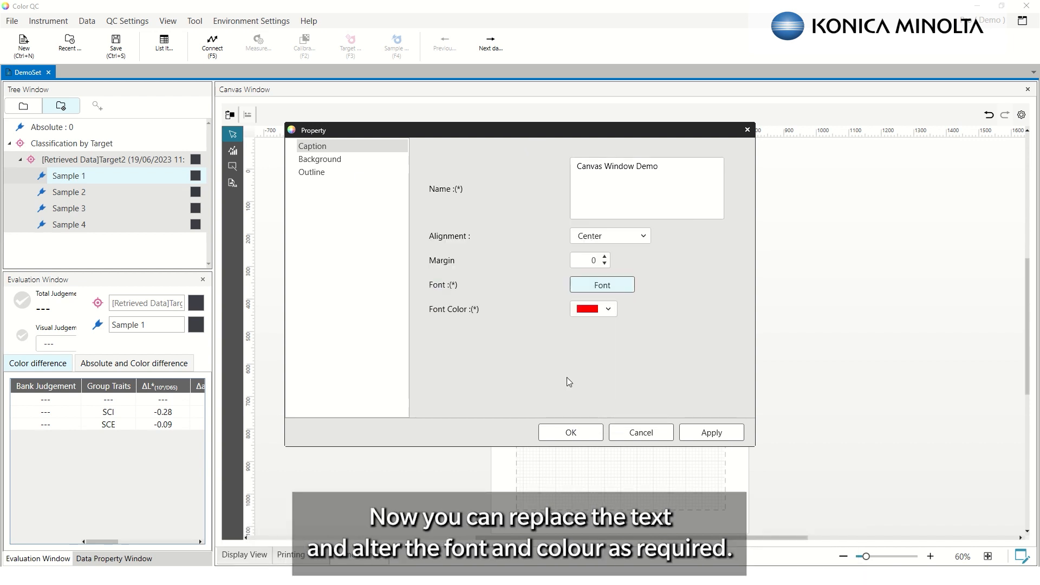
left_click(702, 435)
left_click(574, 433)
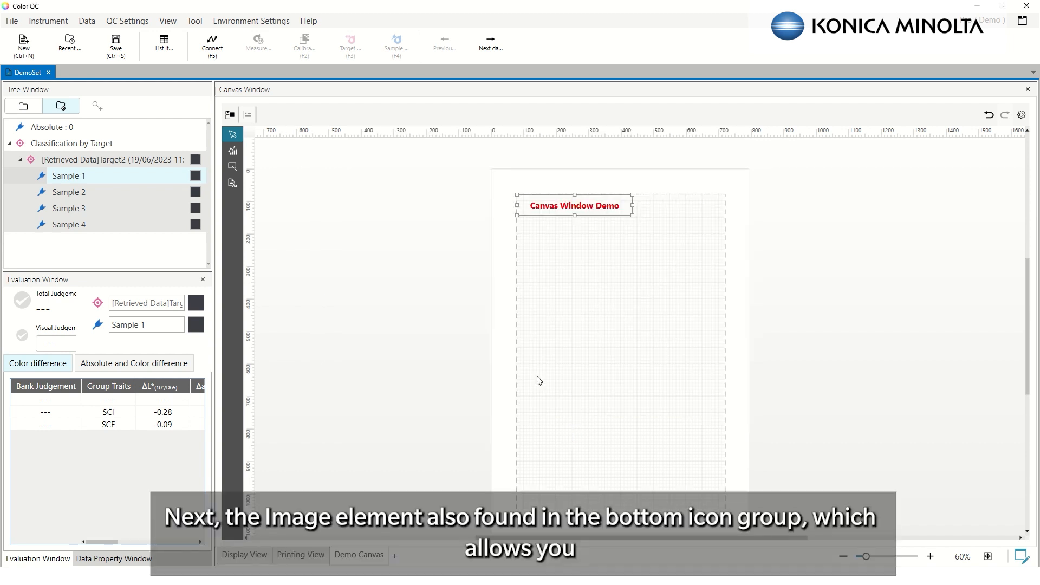
- Place an image element about 205 by 140 ruler units at the page's upper-right corner, beside the title label
left_click(233, 183)
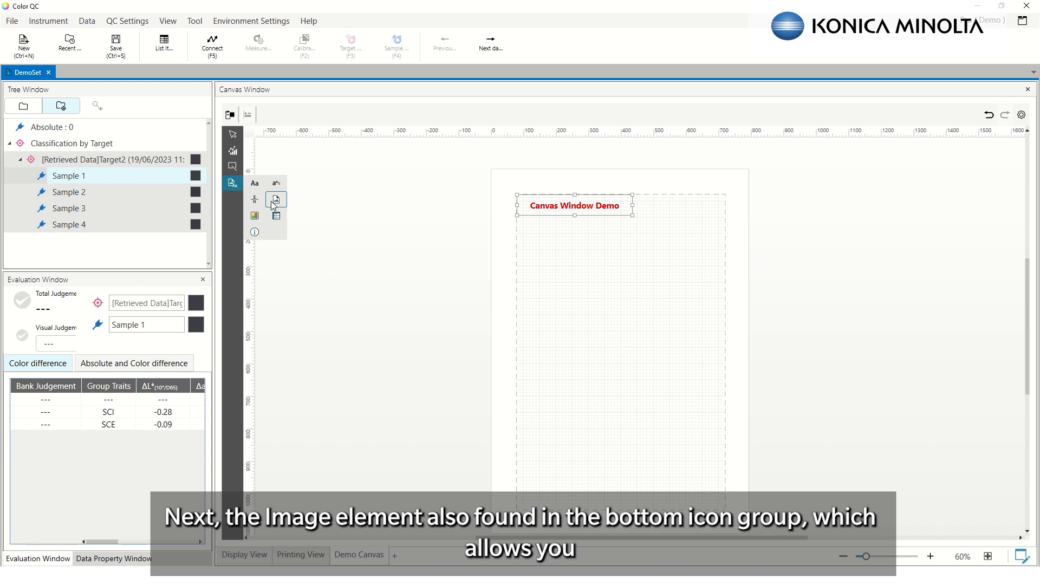
left_click(275, 200)
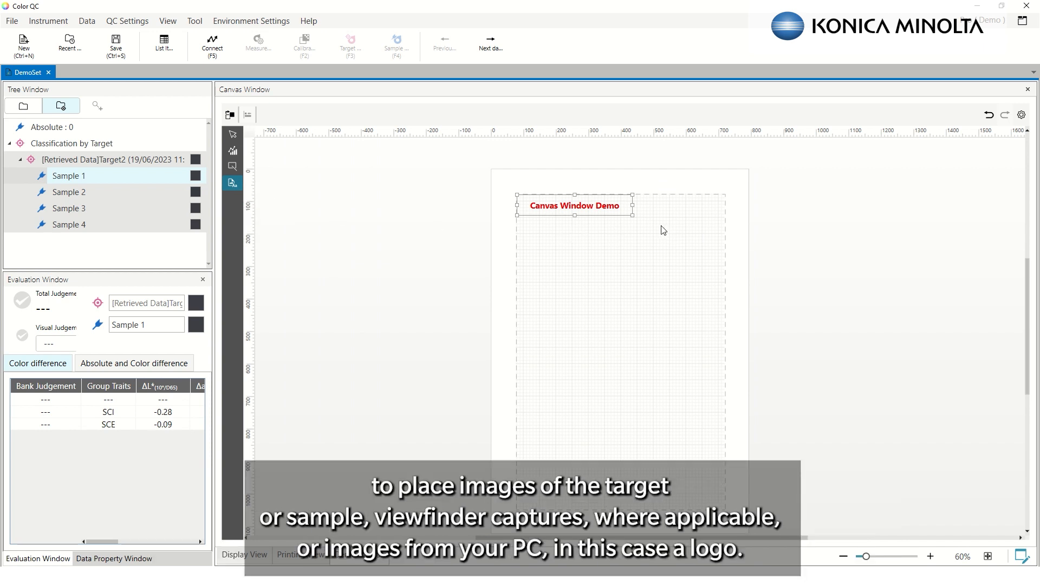
left_click_drag(662, 226, 728, 179)
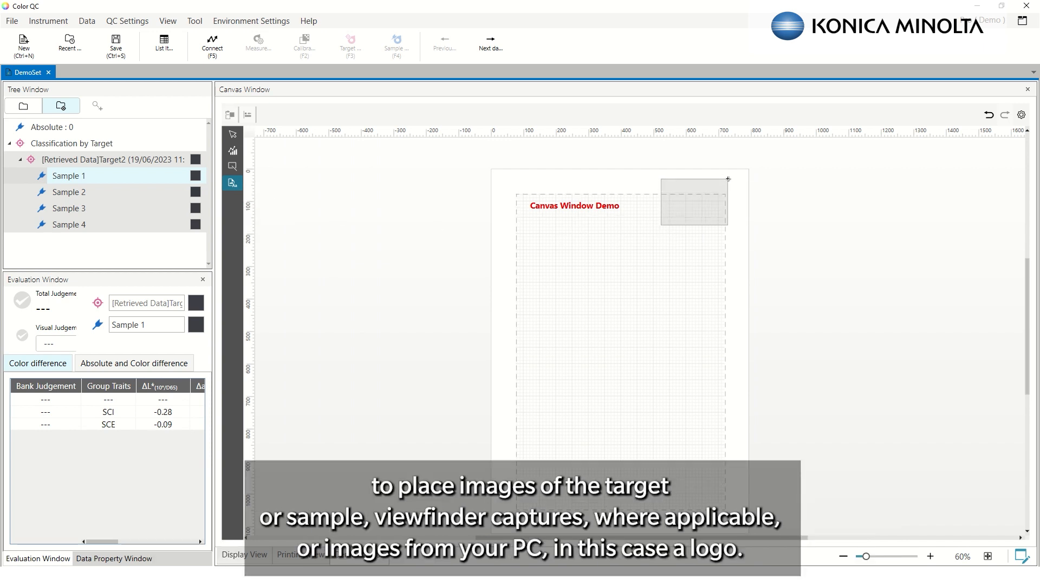
- Set the image element's data type to Image File and load the Konica Minolta logo from the PC
right_click(708, 195)
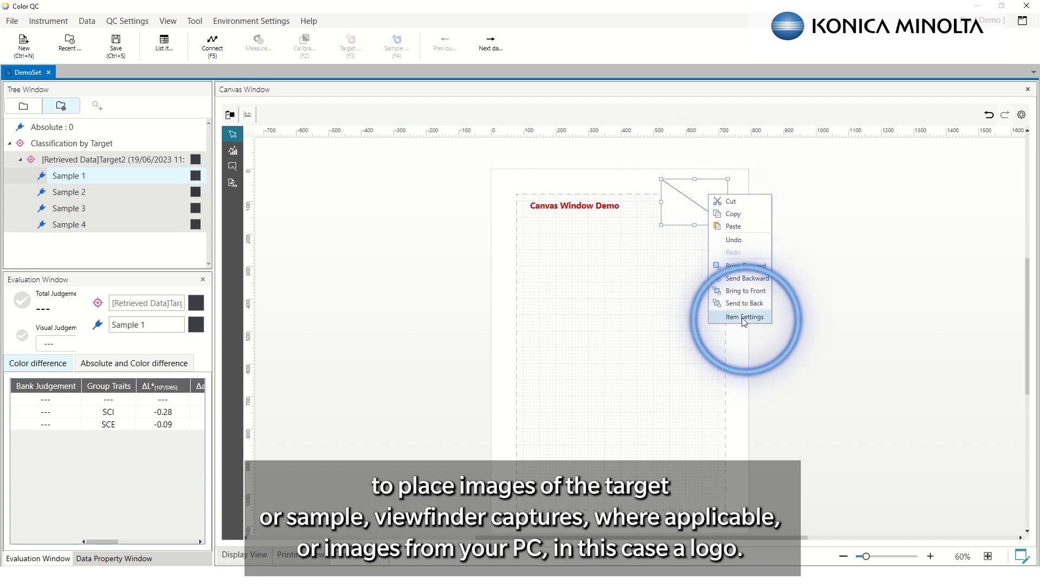
left_click(744, 316)
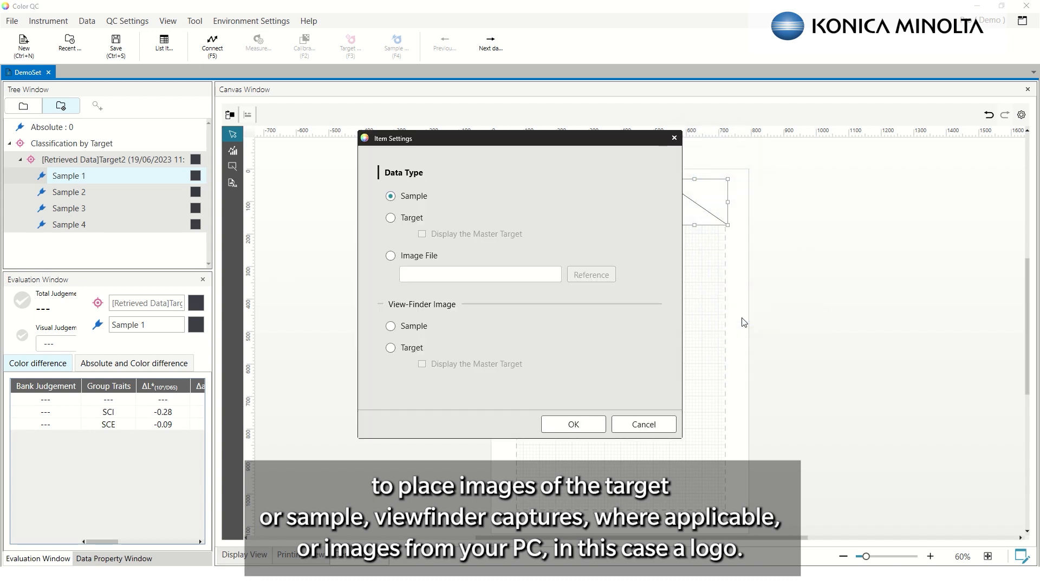
left_click(391, 255)
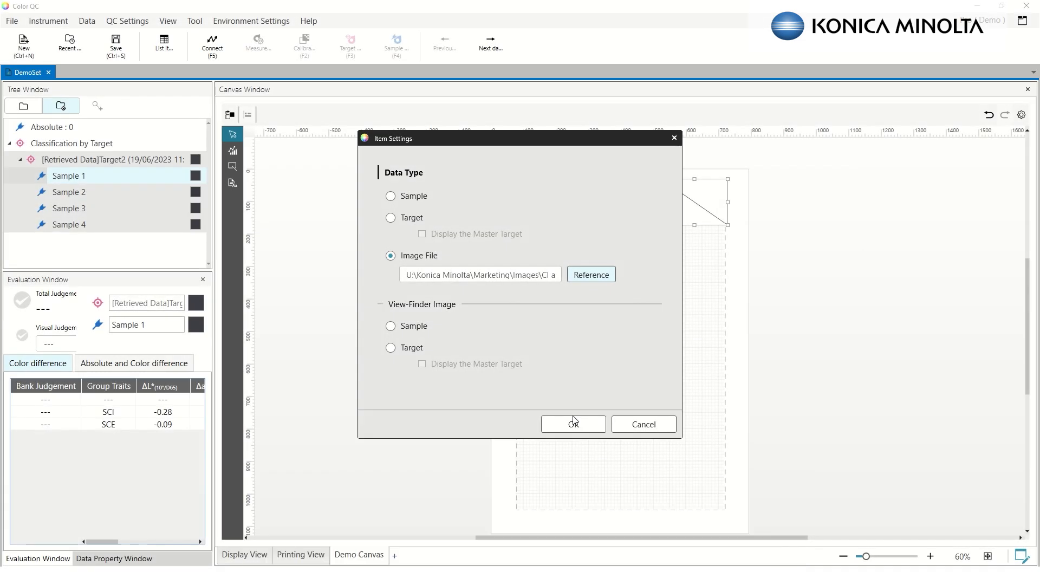
left_click(583, 425)
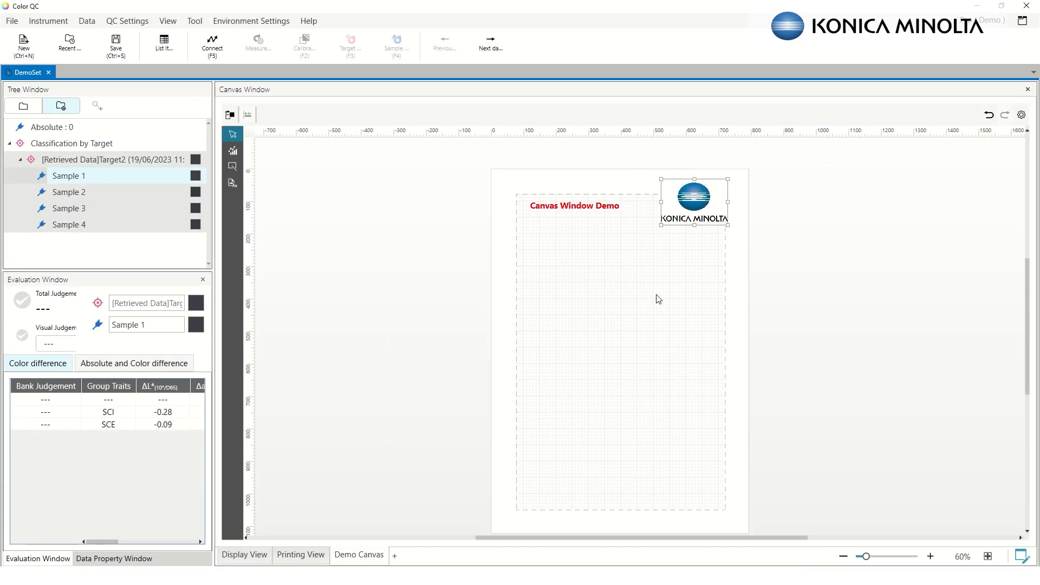
left_click_drag(662, 225, 629, 245)
key("ctrl+z")
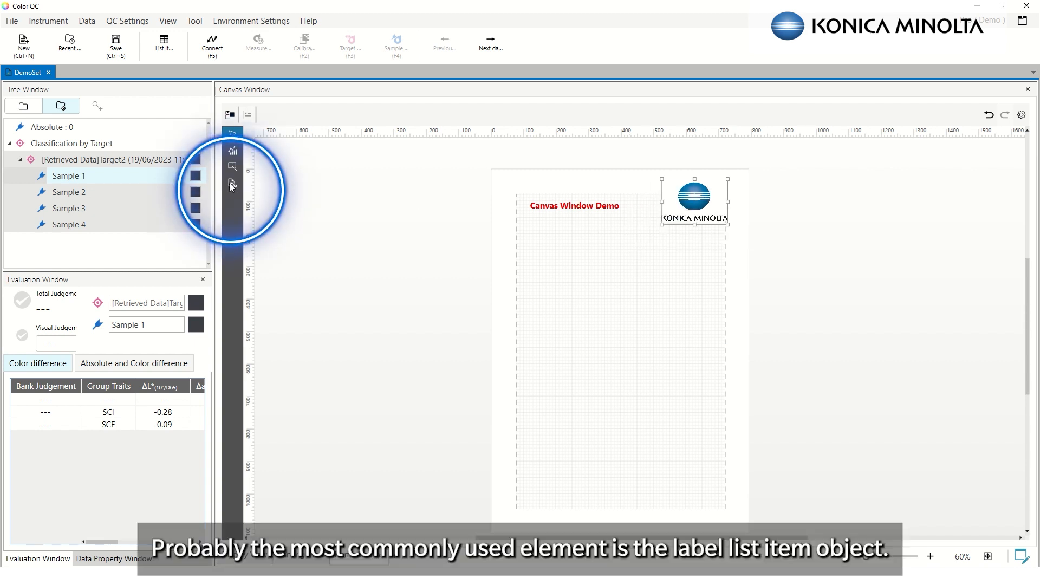
- Place a label list item below the title label and shrink its box to about 190 by 25 ruler units
left_click(232, 184)
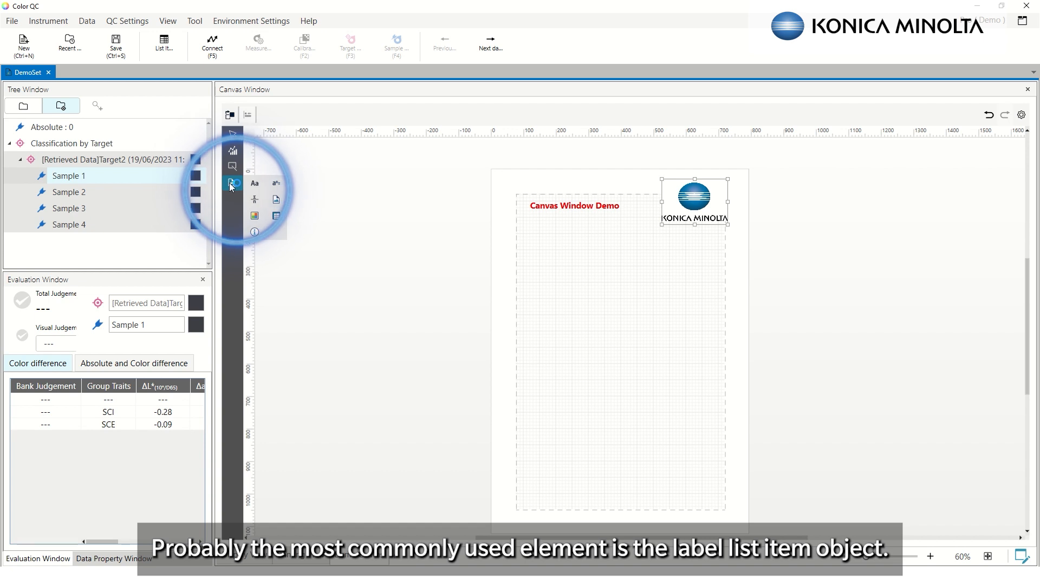
left_click(277, 186)
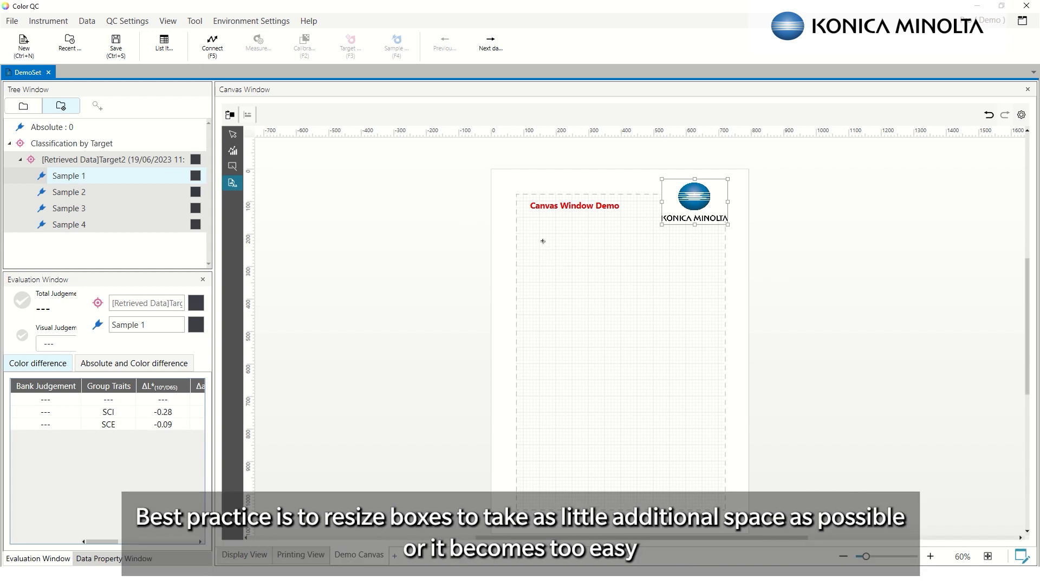
left_click_drag(527, 234, 599, 241)
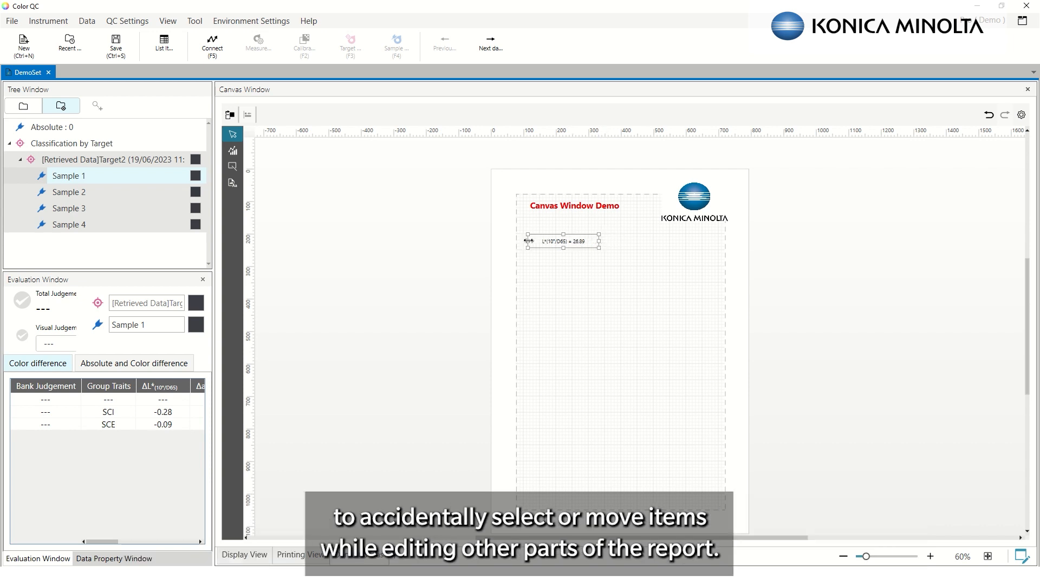
left_click_drag(528, 242, 568, 244)
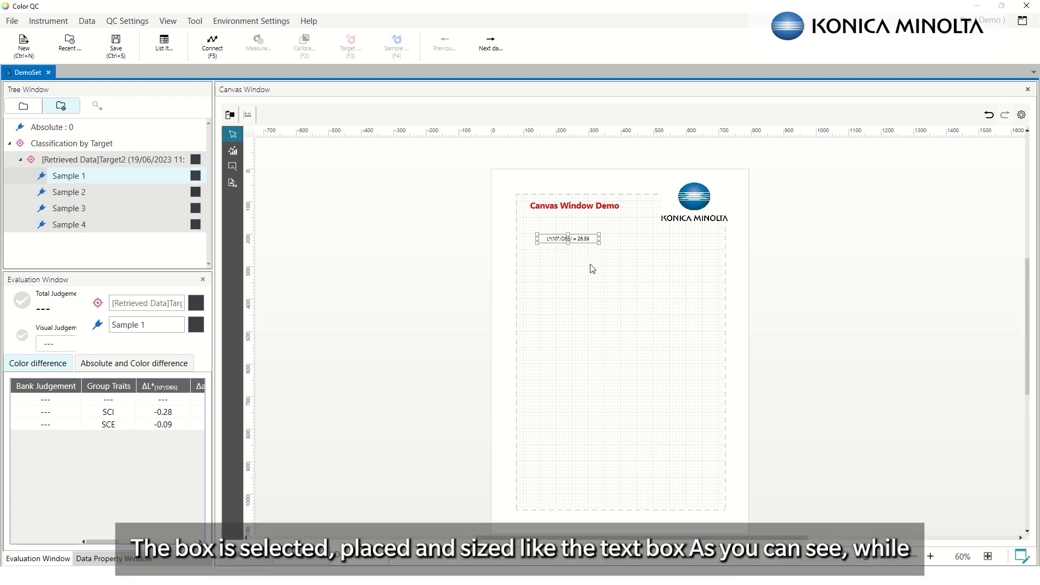
- Cycle through Sample 2, Sample 3 and Sample 4 to check which data the L* label displays
scroll(601, 262, "up", 1)
scroll(611, 257, "up", 1)
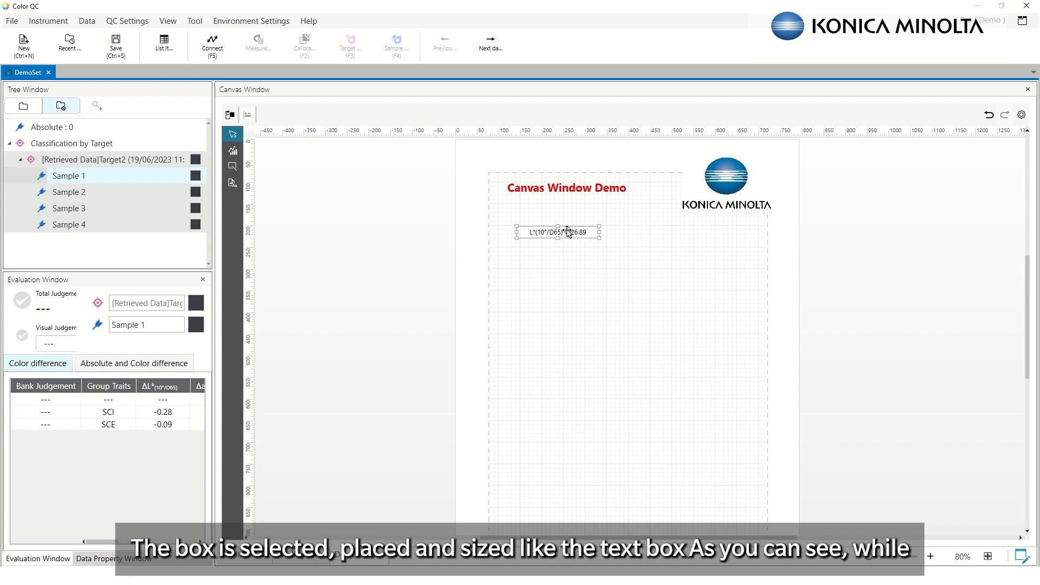
left_click(54, 192)
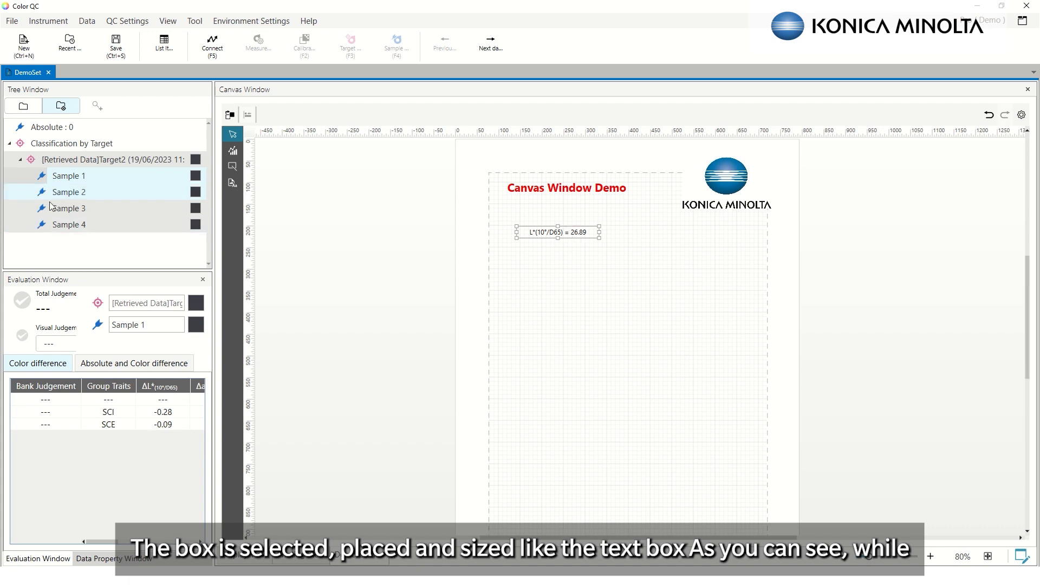
left_click(75, 213)
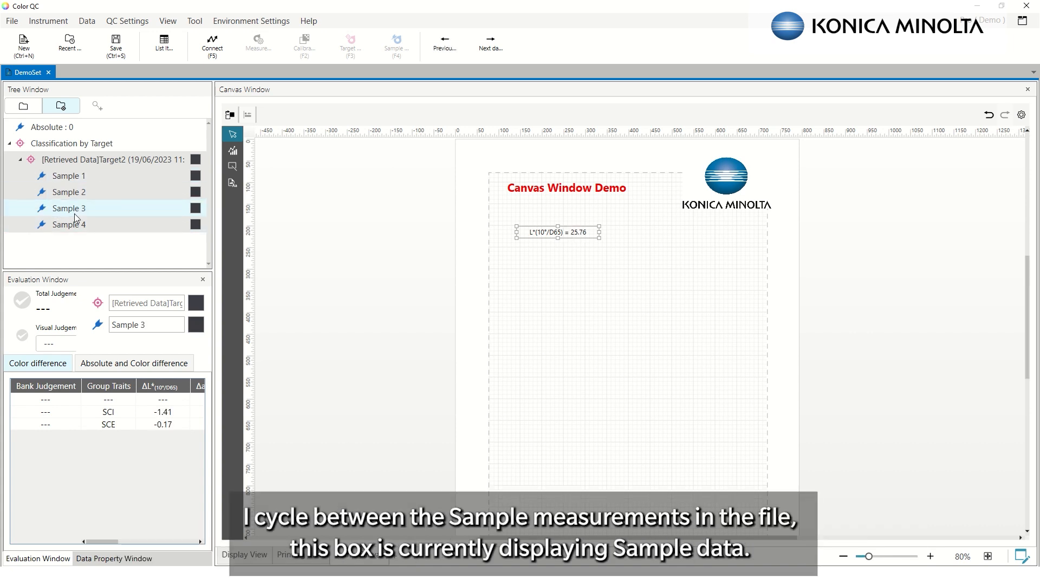
left_click(76, 226)
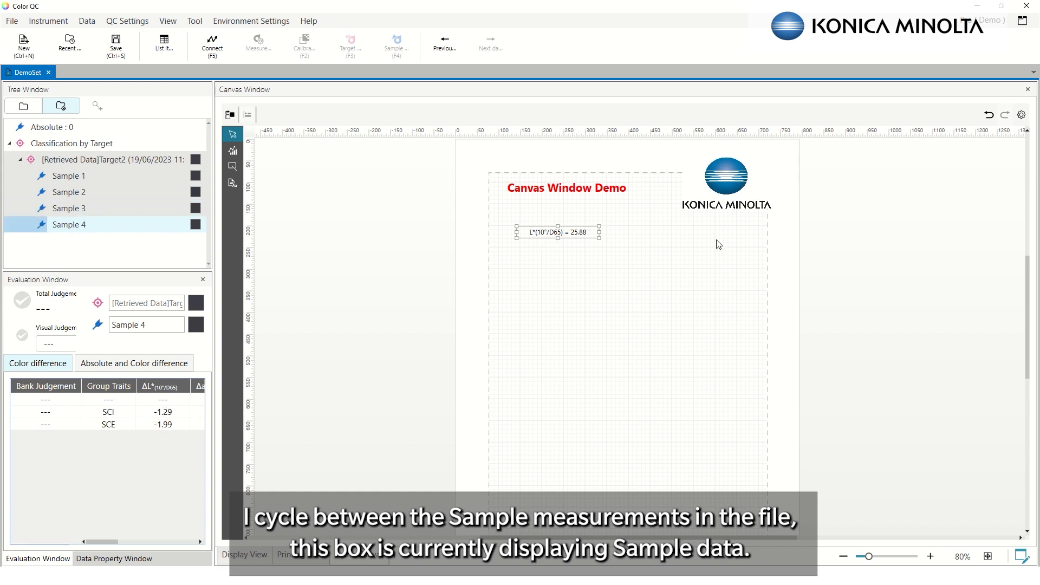
- Open the L* label's item settings, review the recently used display items and open the full list item settings
right_click(563, 233)
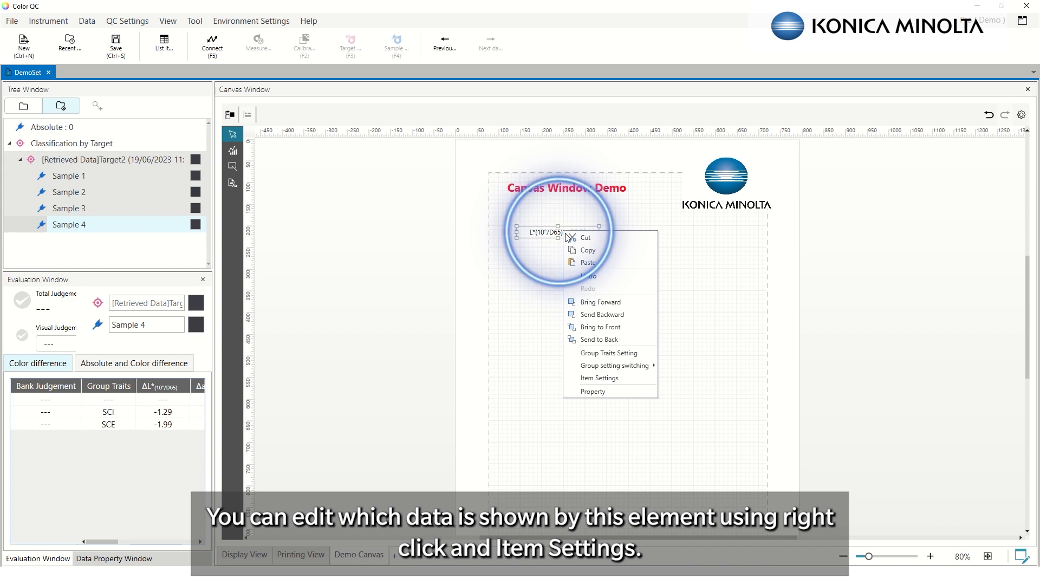
left_click(600, 378)
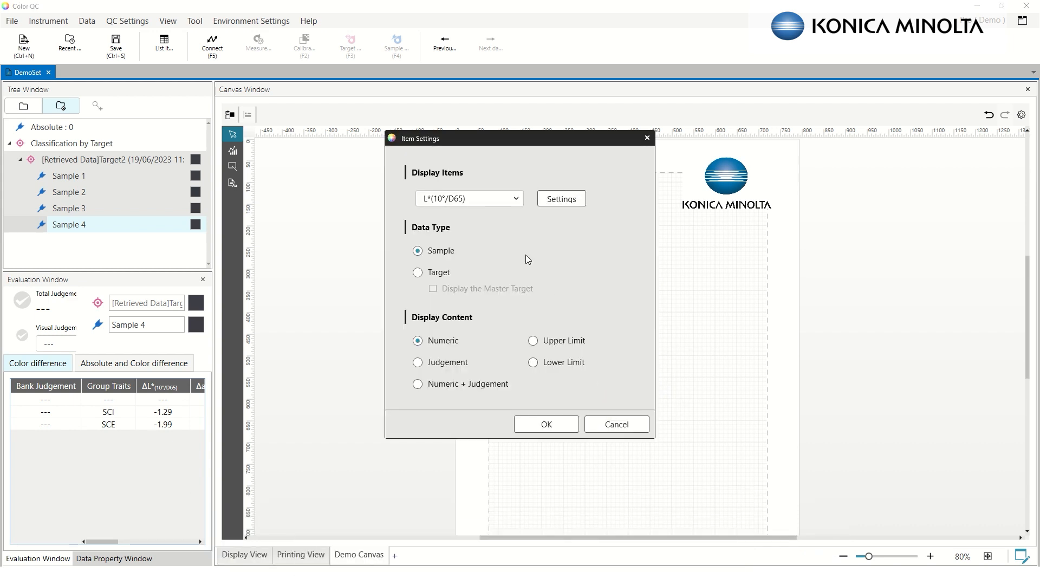
left_click(515, 199)
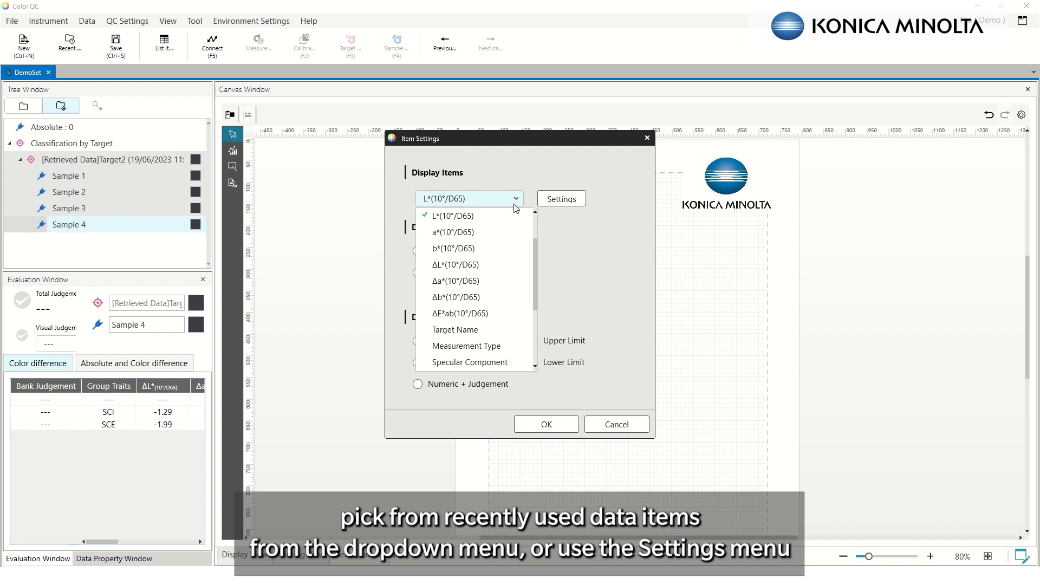
left_click(561, 206)
left_click(560, 202)
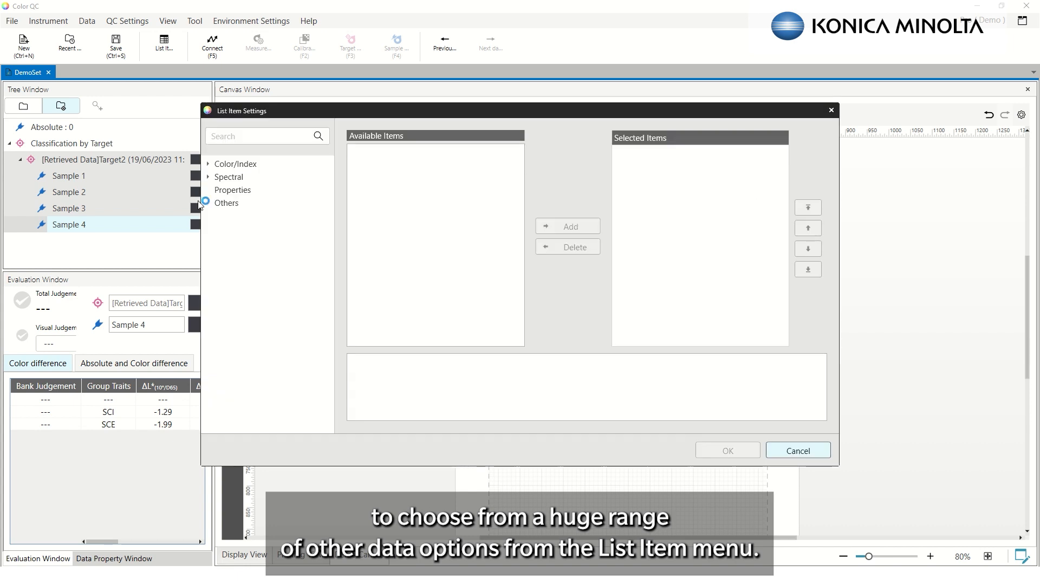
- Browse the Color/Index and Properties list item categories, leaving the selection empty, and close the settings with L*(10°/D65) kept
left_click(208, 163)
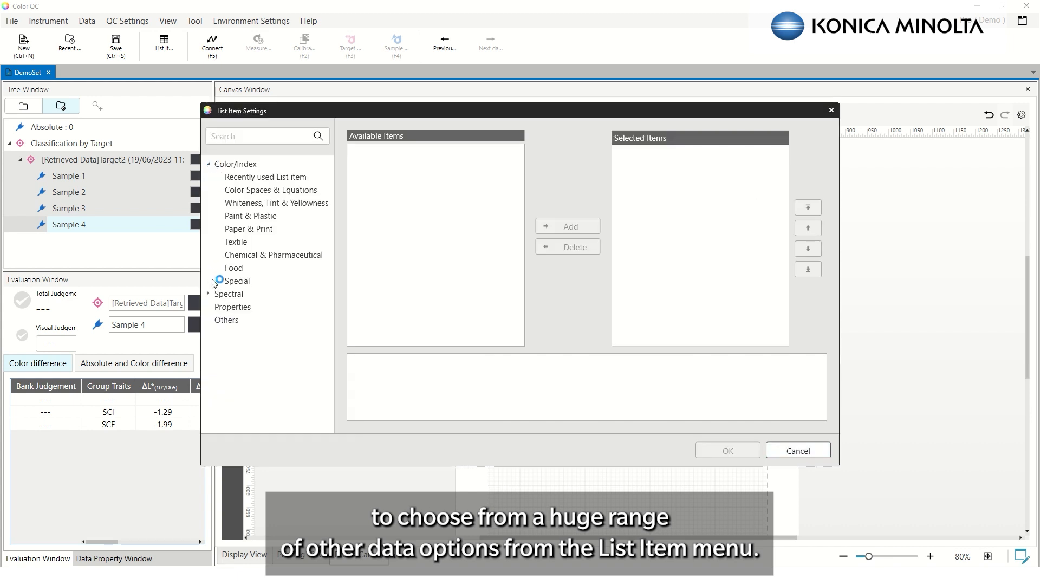
left_click(248, 178)
left_click(248, 192)
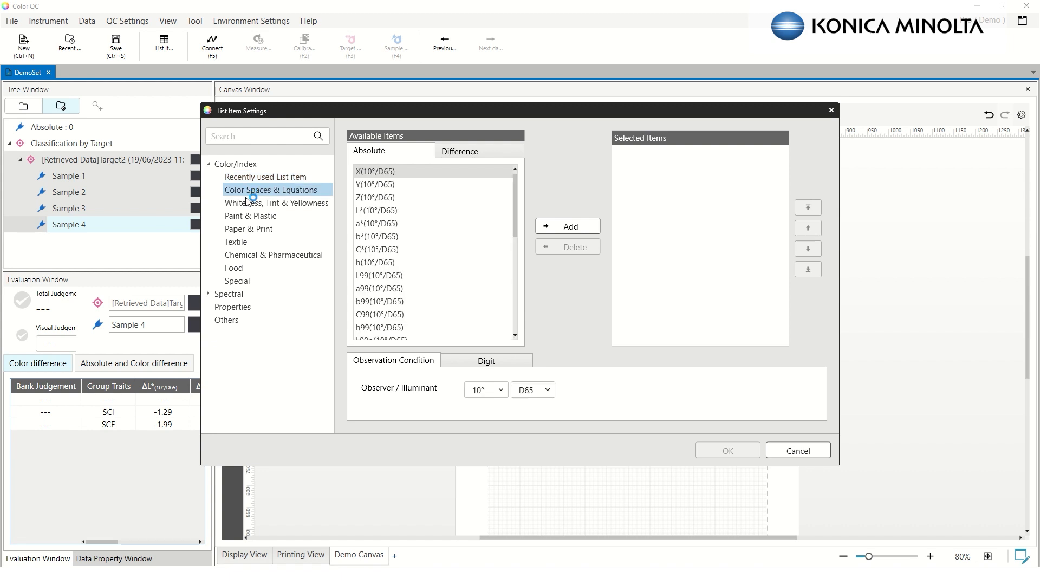
left_click(247, 204)
left_click(249, 217)
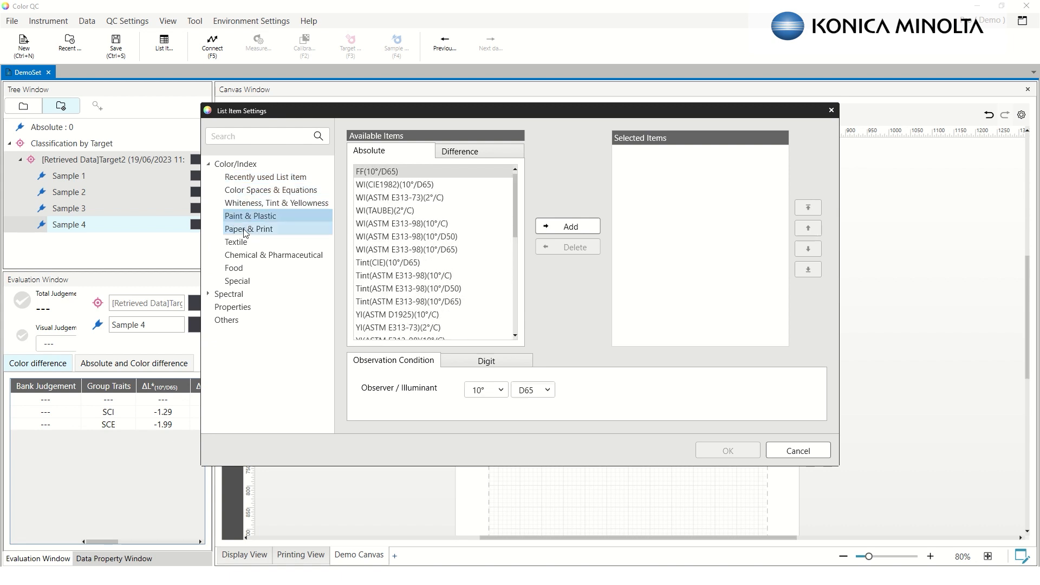
left_click(247, 229)
left_click(245, 243)
left_click(242, 259)
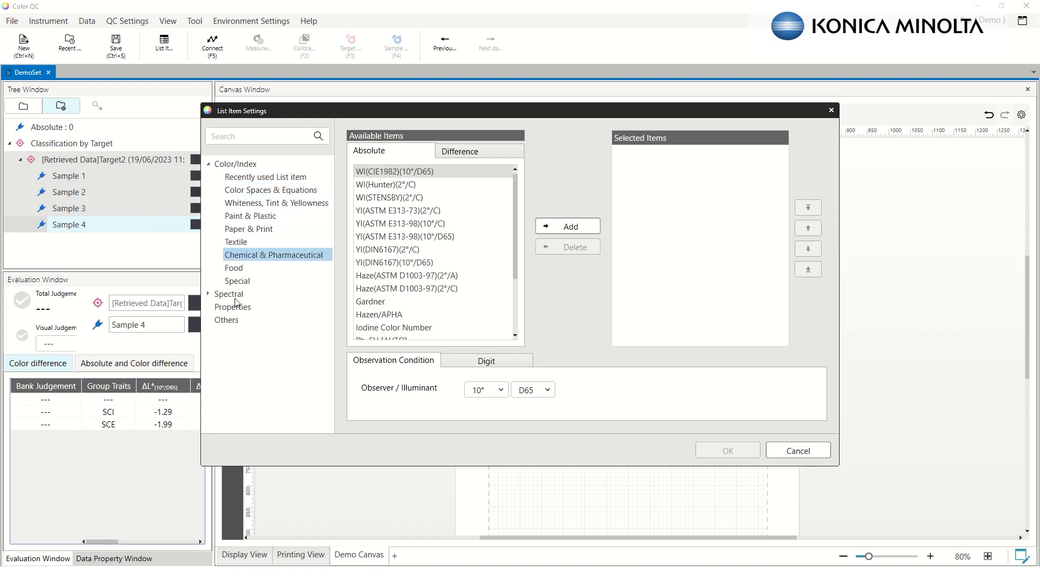
left_click(232, 306)
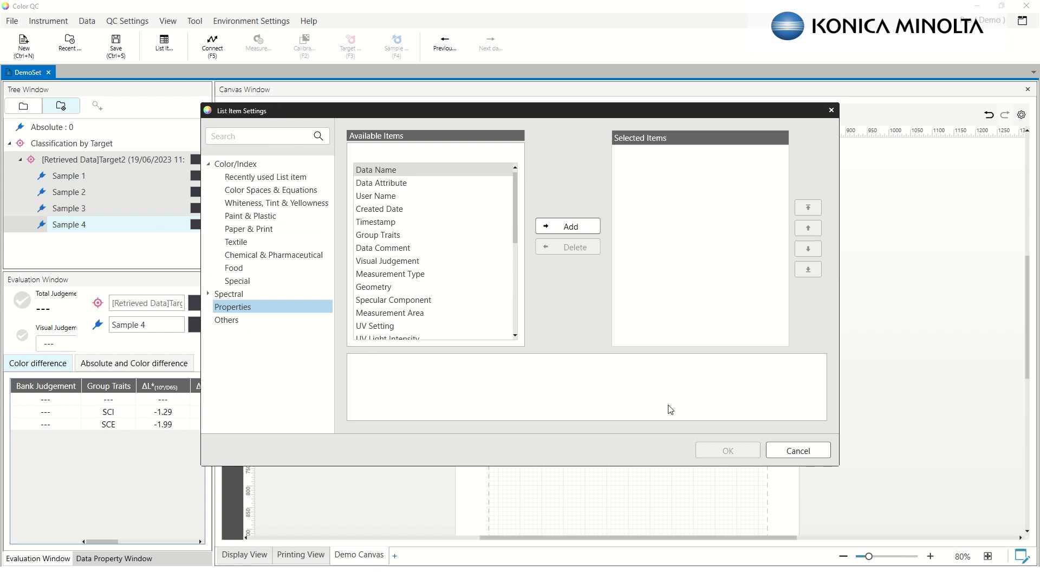
left_click(802, 453)
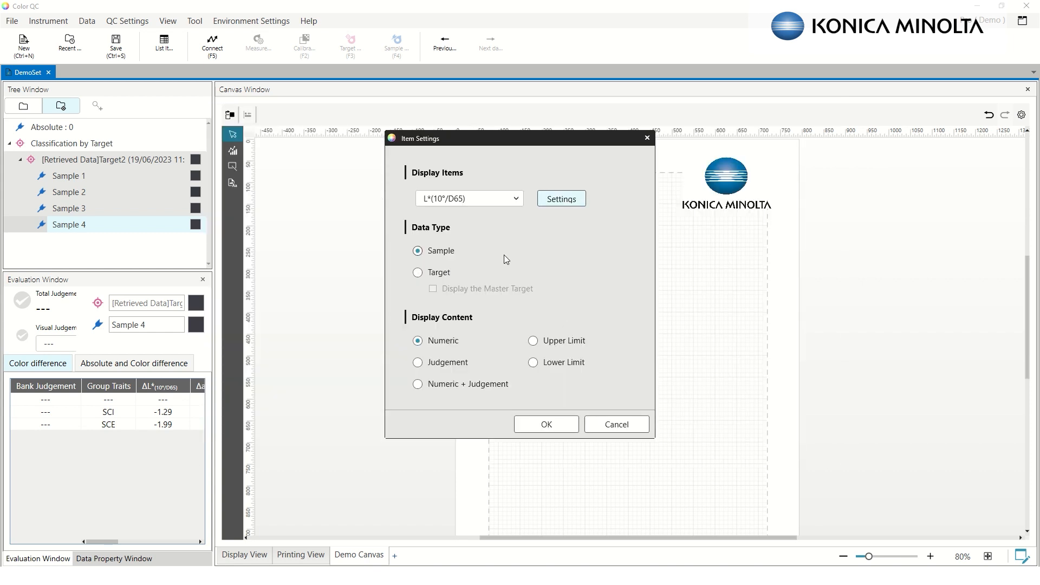
left_click(547, 426)
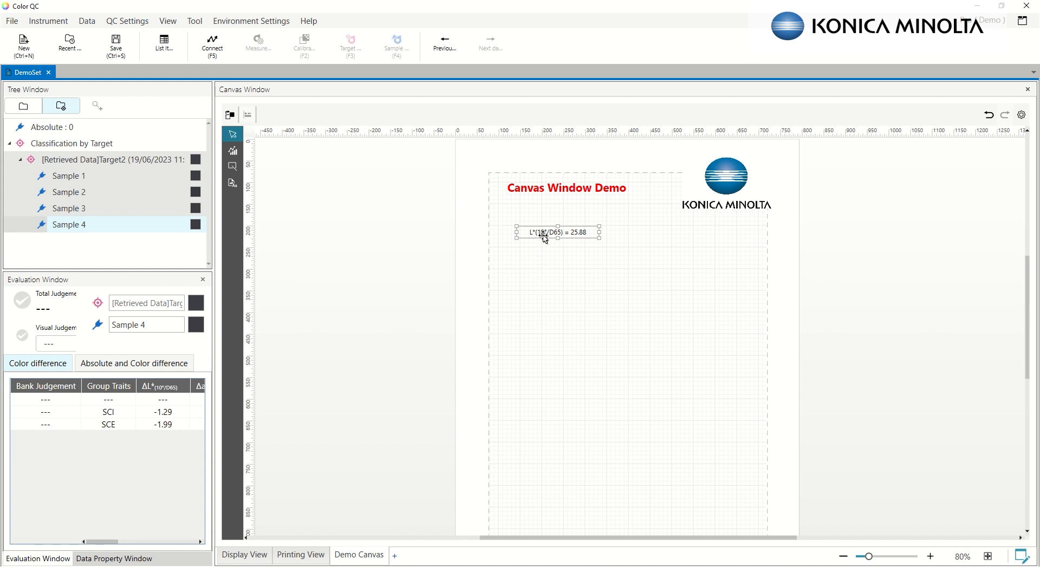
- Move the L* label slightly down, duplicate it and align the copy level with it beneath the logo
left_click_drag(544, 235, 543, 238)
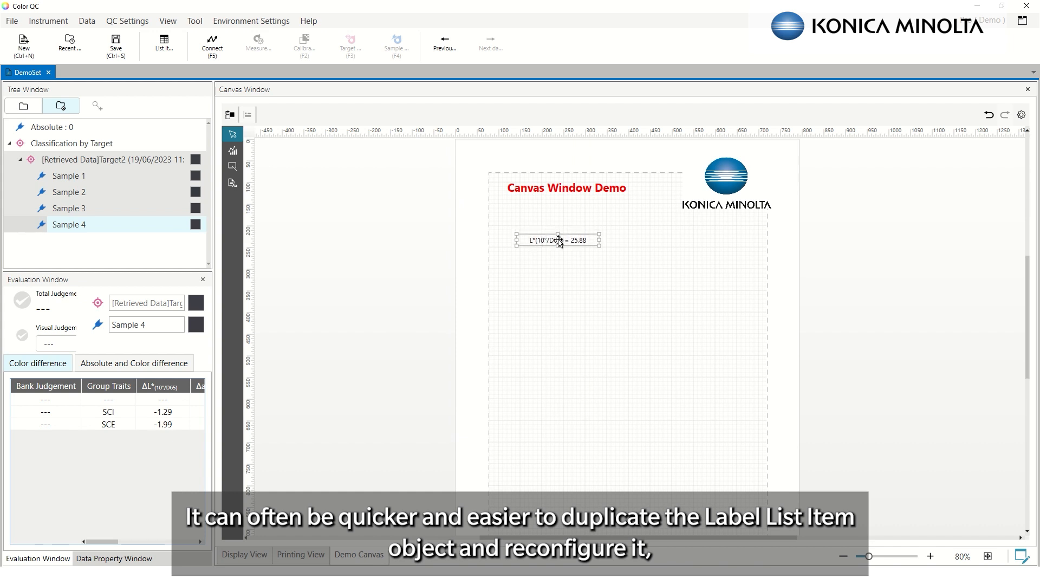
right_click(559, 241)
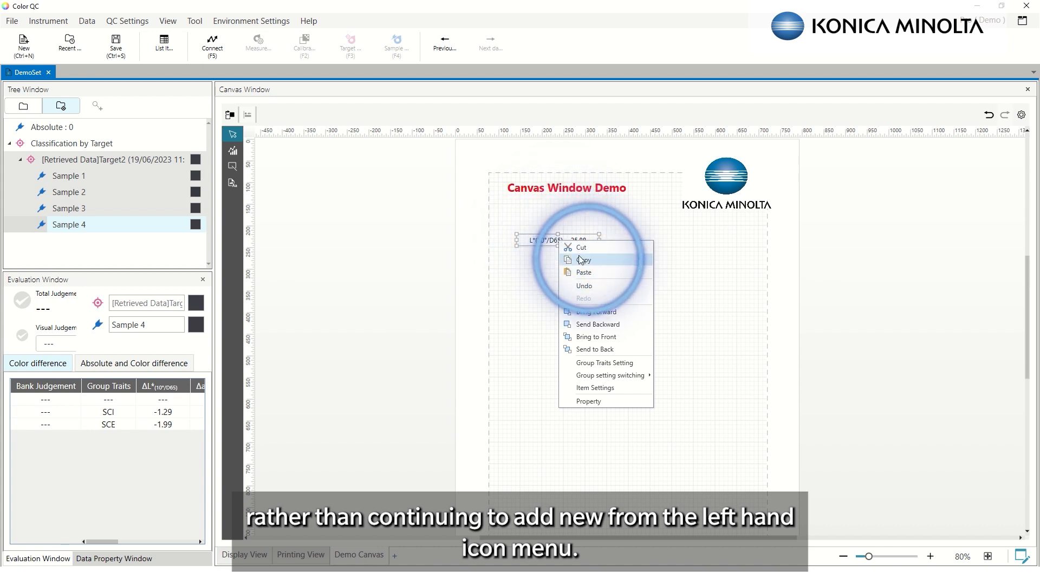
left_click(587, 259)
left_click(674, 255)
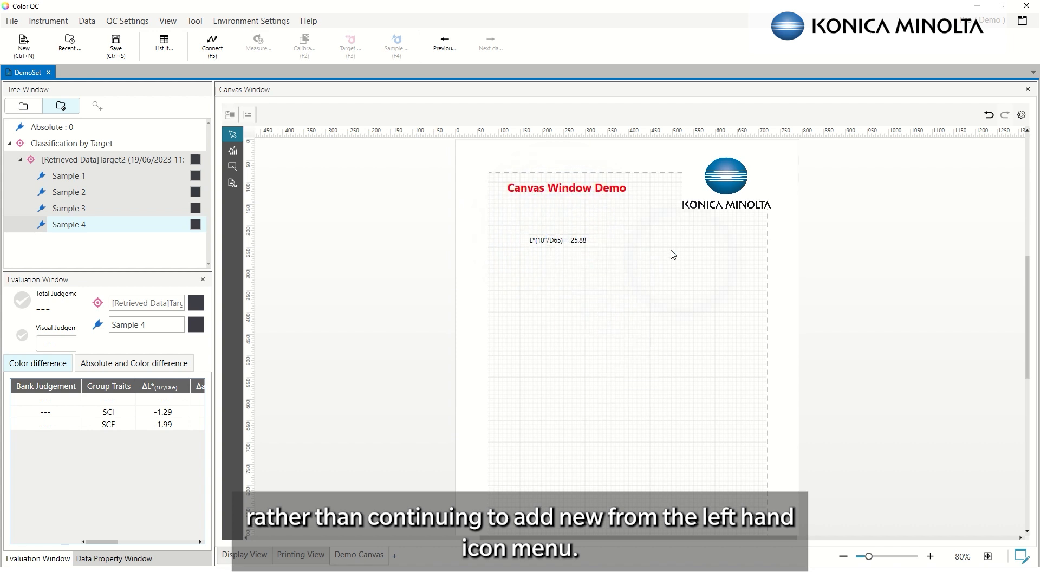
right_click(684, 255)
left_click(697, 296)
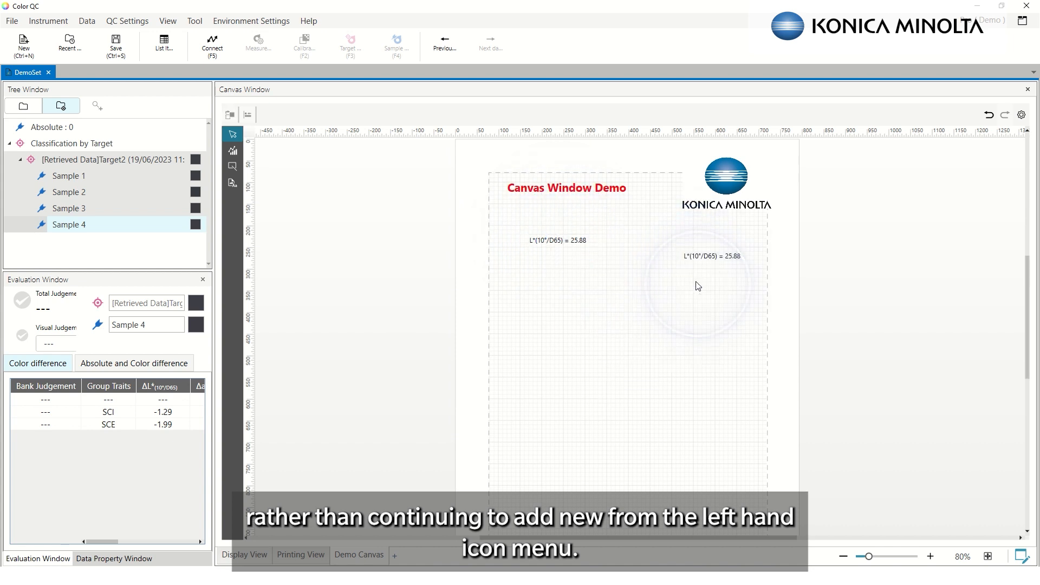
left_click_drag(700, 253, 684, 243)
right_click(684, 242)
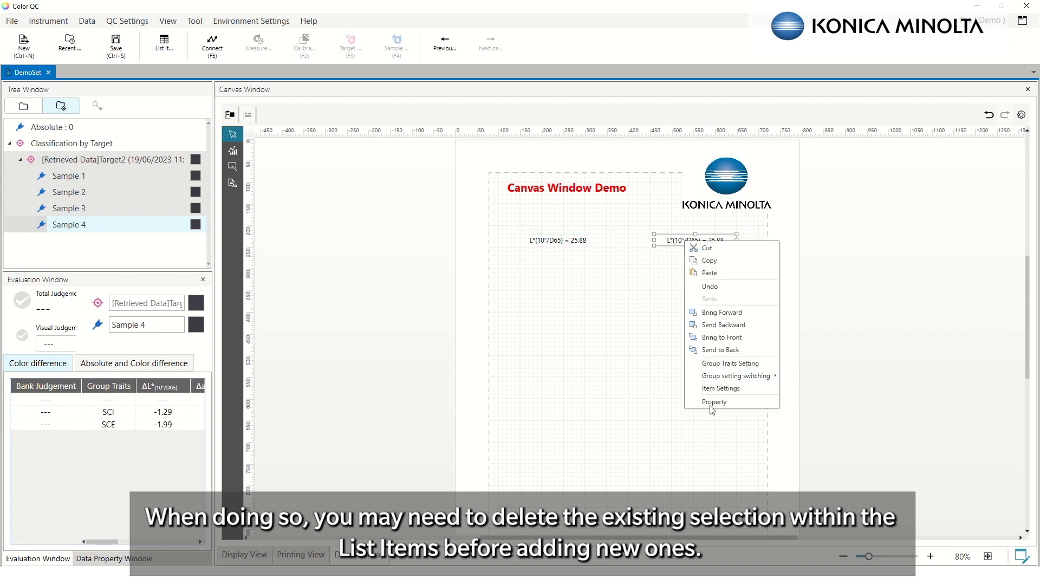
left_click(713, 388)
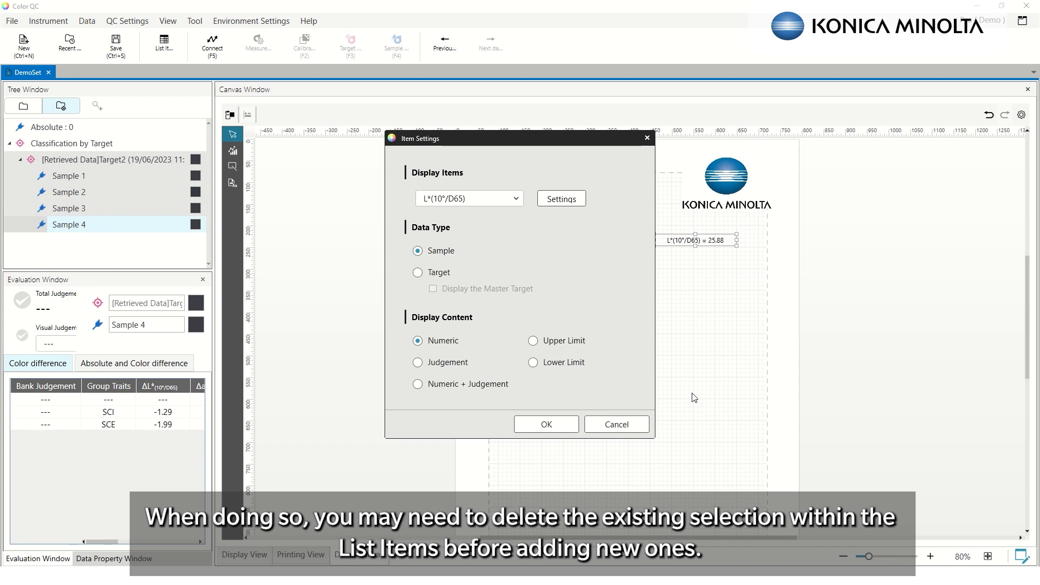
left_click(616, 424)
- Set the data type of the original L* label under the title to Target
left_click(579, 240)
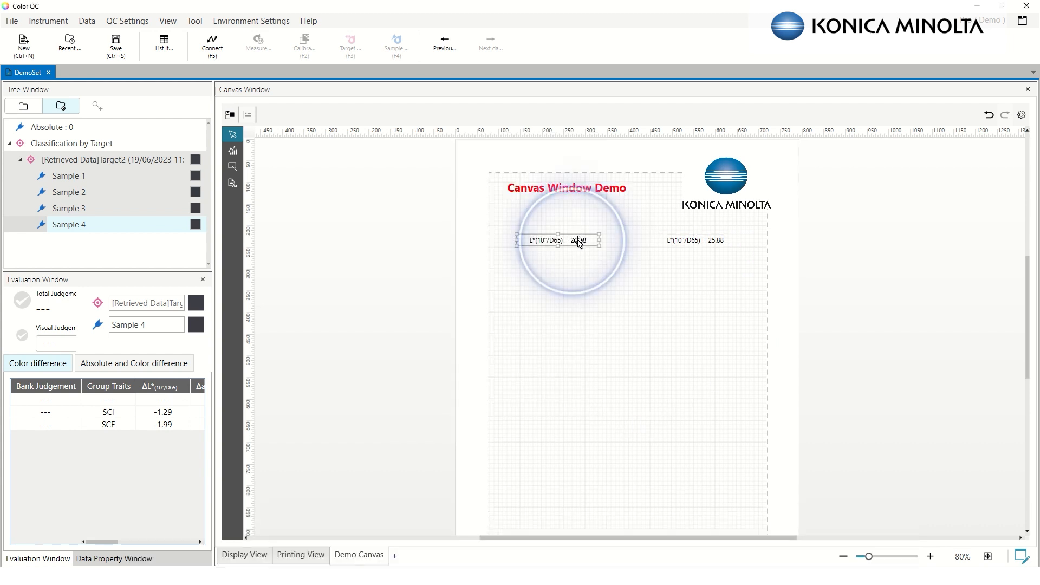
right_click(579, 243)
left_click(599, 388)
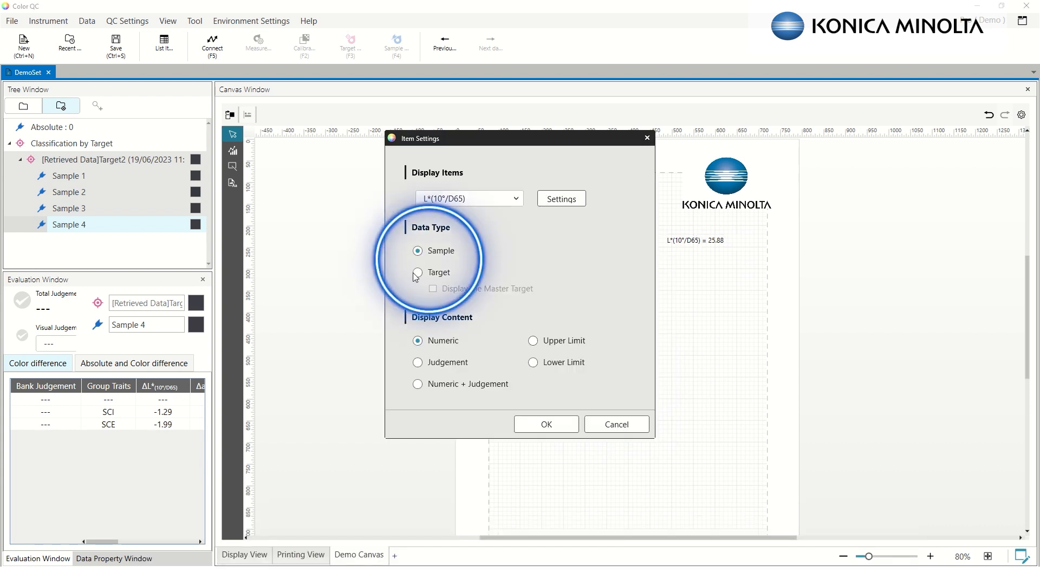
left_click(417, 272)
left_click(546, 424)
- Paste another copy of the L* label and place it directly beneath the sample L* label under the logo
left_click(699, 244)
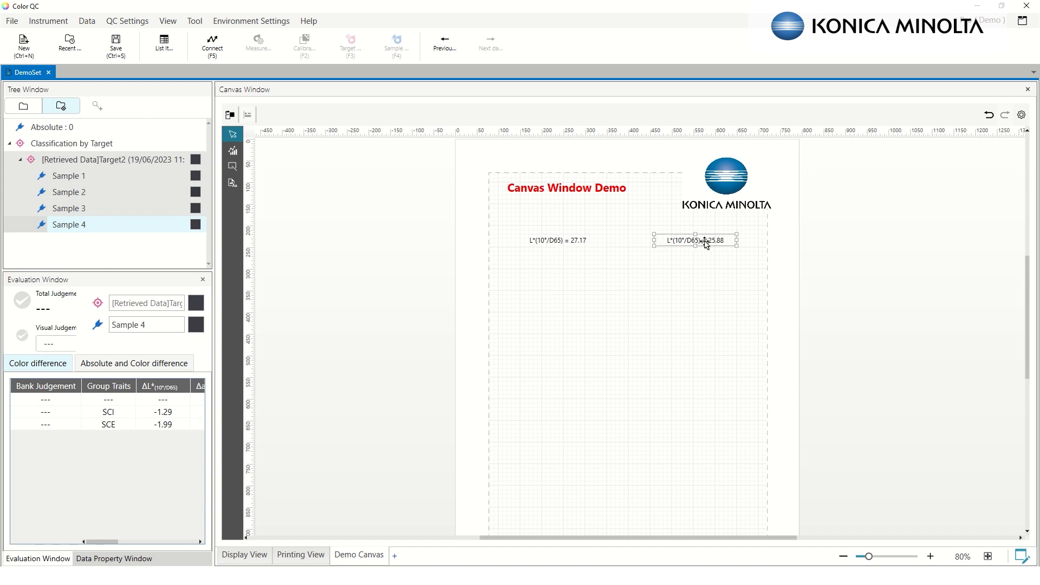
left_click(644, 298)
key("ctrl+v")
left_click_drag(694, 304, 703, 254)
- Change the display item of the lower L* label under the logo to ΔL*(10°/D65)
right_click(701, 254)
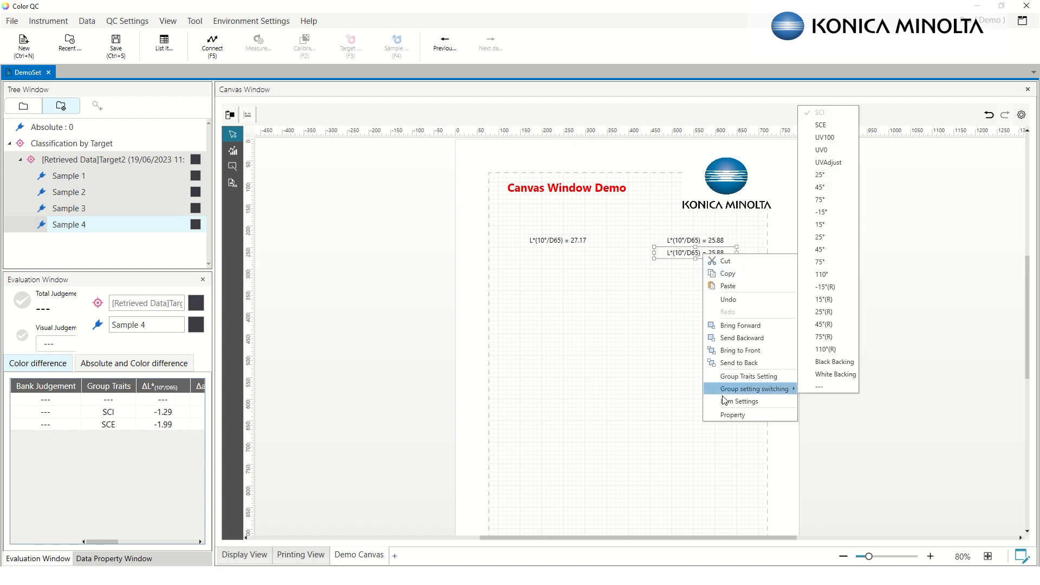
left_click(726, 399)
left_click(470, 198)
left_click(466, 265)
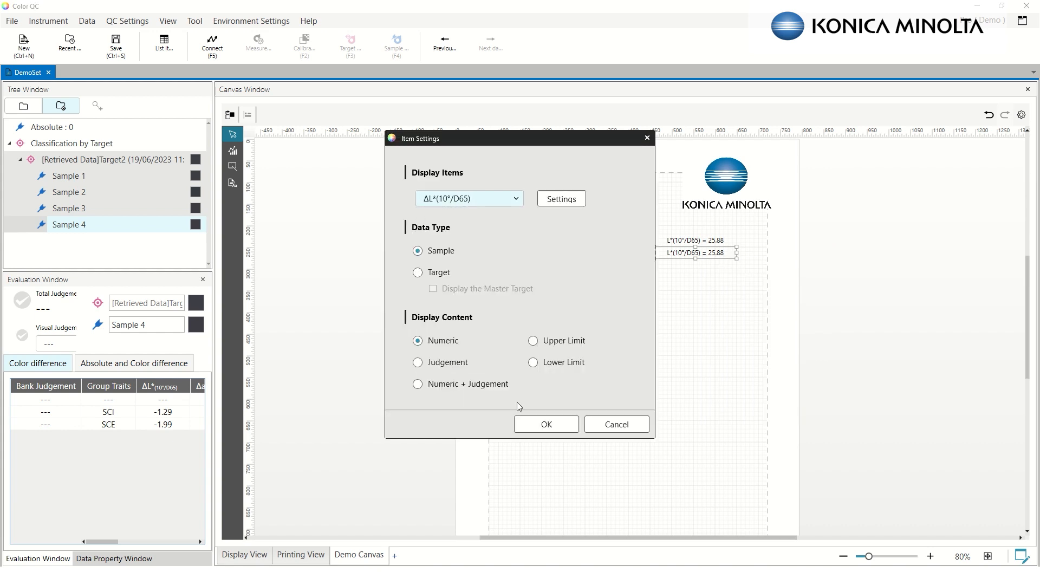
left_click(542, 431)
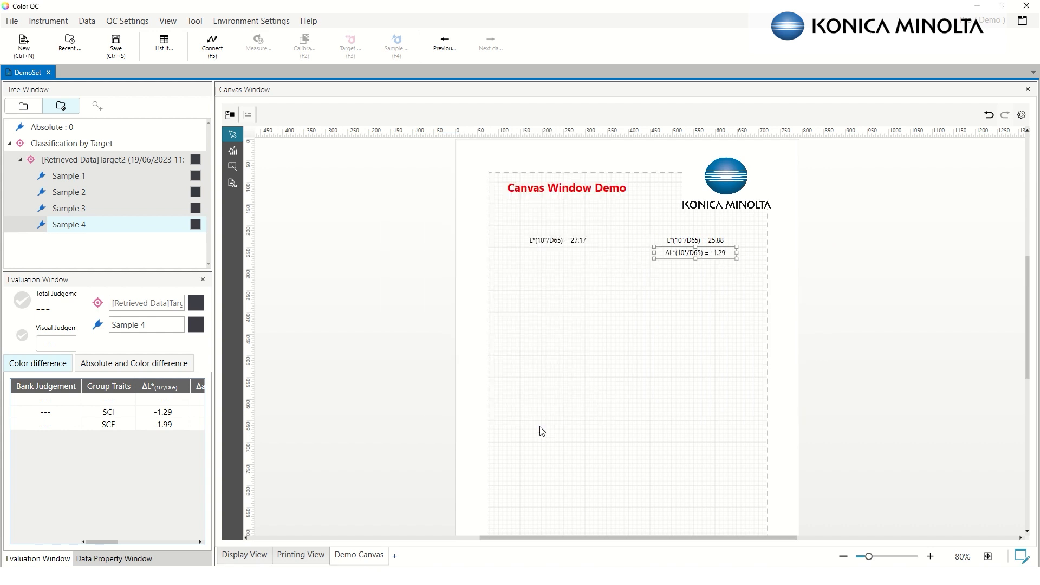
left_click(695, 334)
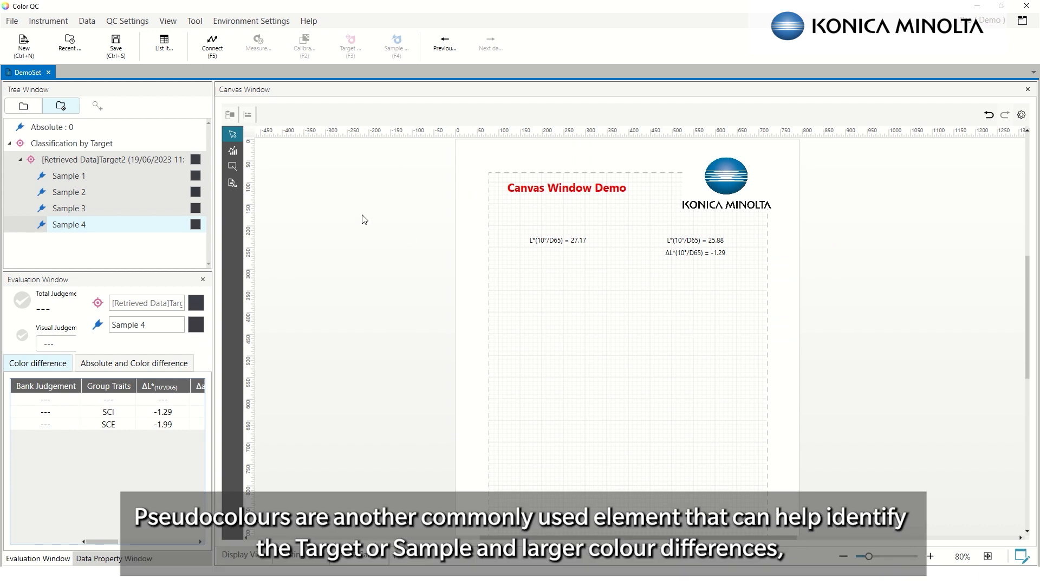
- Place a sample pseudocolor patch directly beneath the ΔL* label under the logo
left_click(233, 183)
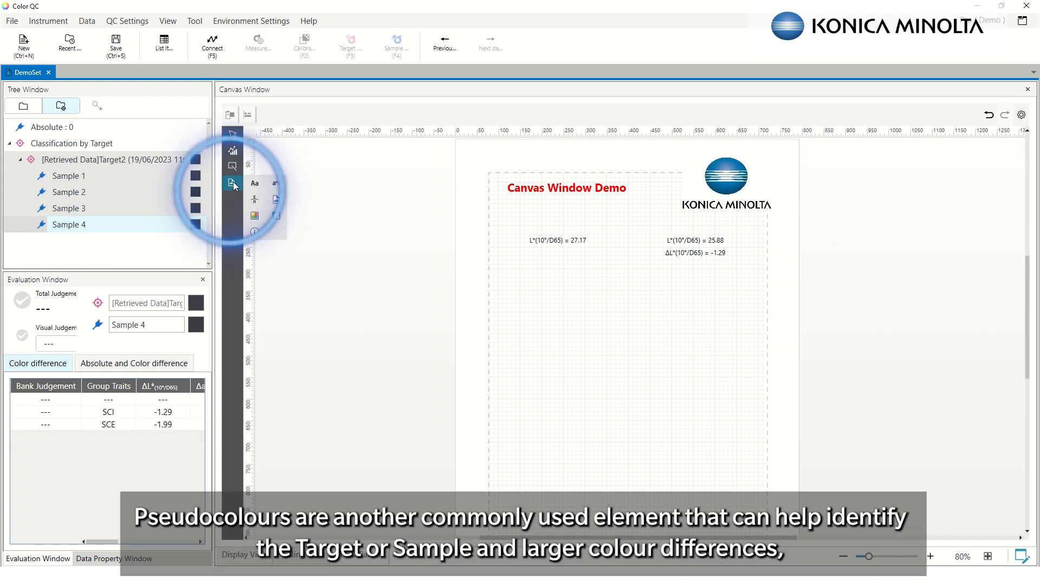
left_click(255, 217)
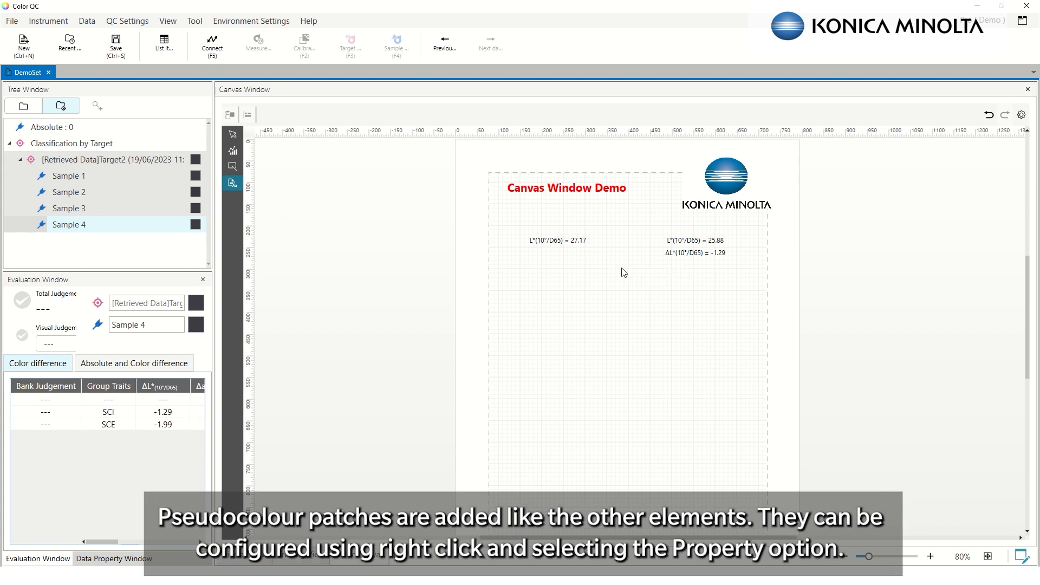
mouse_move(693, 297)
left_mouse_down()
mouse_move(747, 299)
mouse_move(738, 313)
left_mouse_up()
left_click(695, 293)
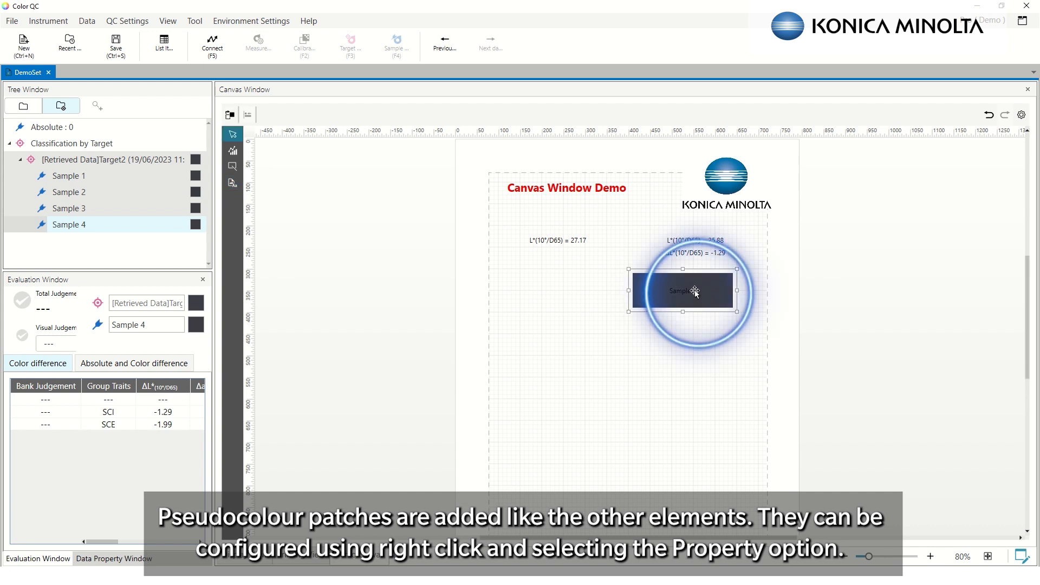
- Turn off the caption in the pseudocolor patch's properties
right_click(695, 293)
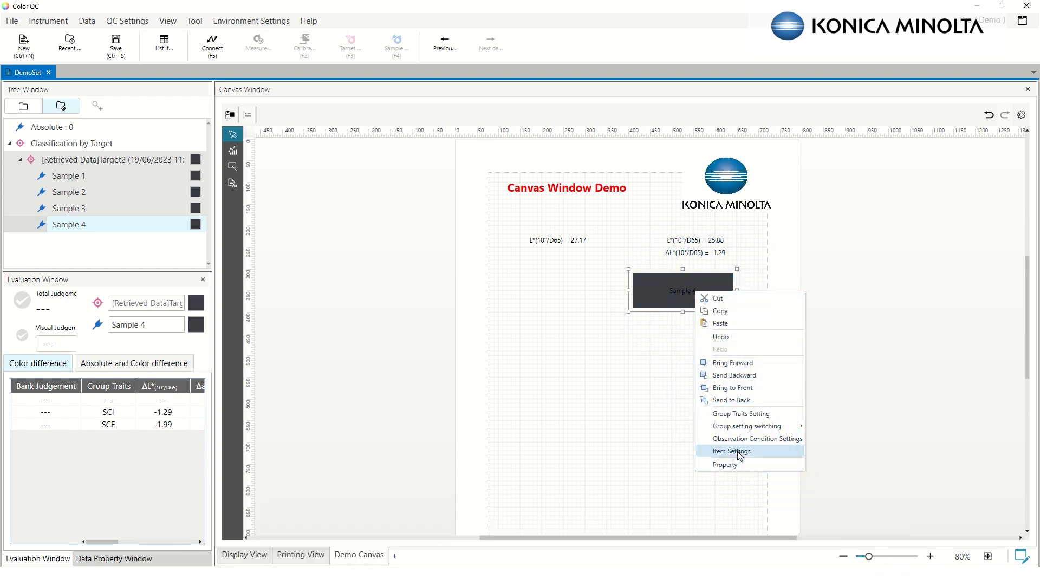
left_click(735, 463)
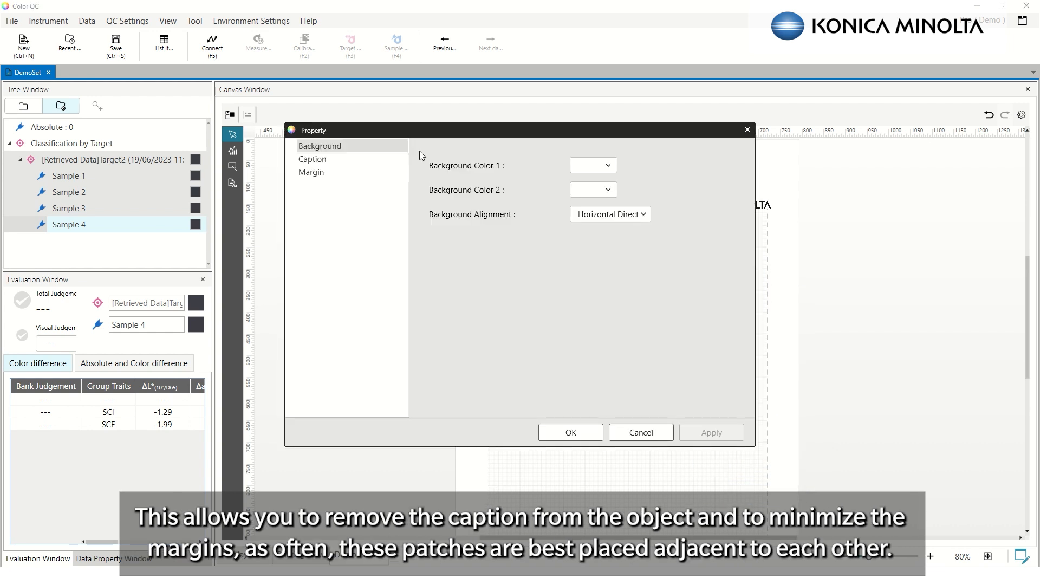
left_click(329, 160)
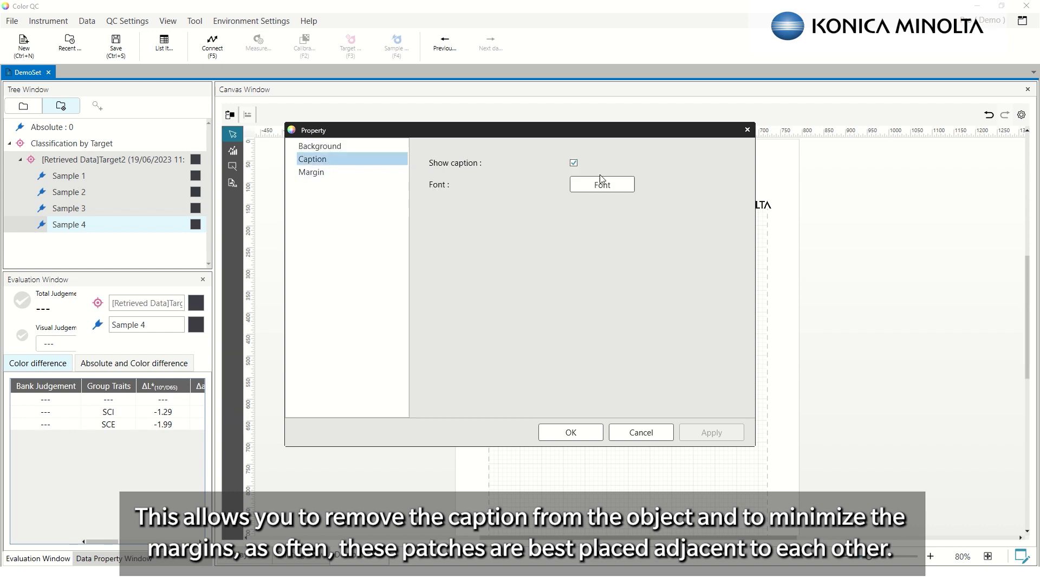
left_click(574, 163)
- Set the patch's left, right, top and bottom margins to 0 and apply the properties
left_click(310, 172)
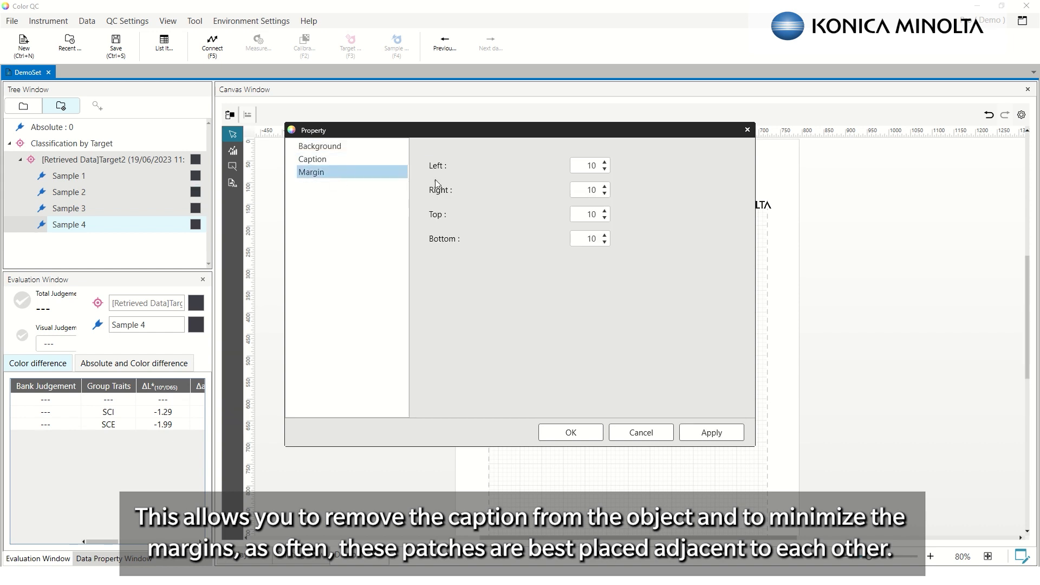
double_click(589, 165)
type("0")
double_click(586, 190)
type("0")
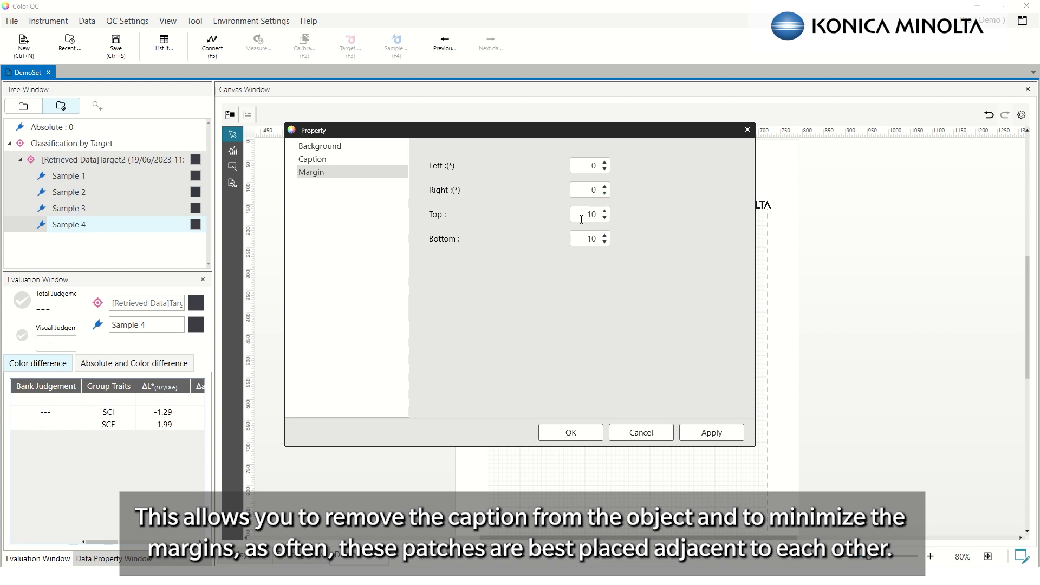
double_click(586, 214)
type("0")
double_click(586, 239)
type("0")
left_click(718, 432)
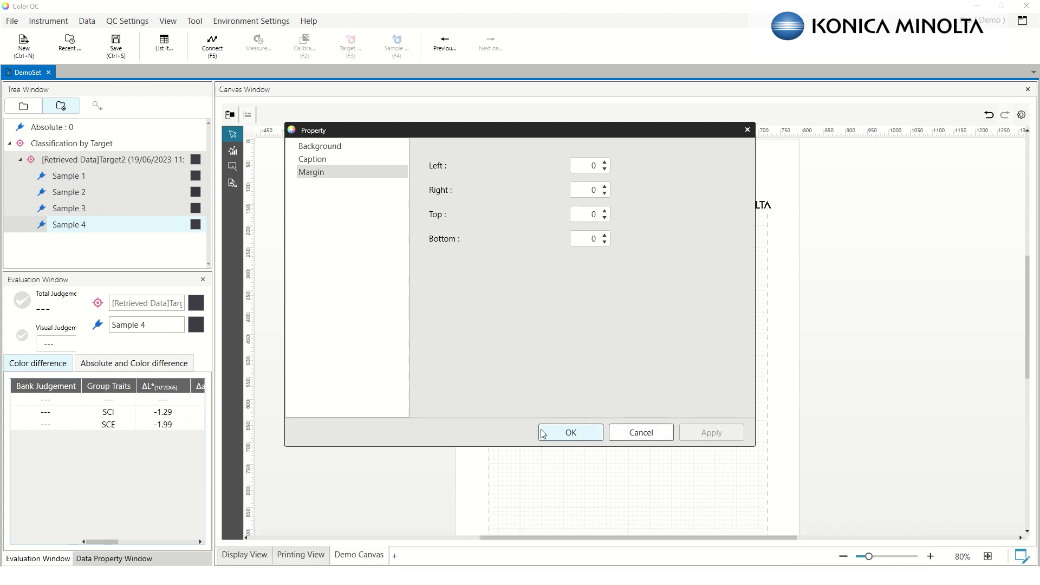
left_click(572, 432)
- Duplicate the pseudocolor patch and align the copy beside the original, beneath the target L* label
right_click(695, 282)
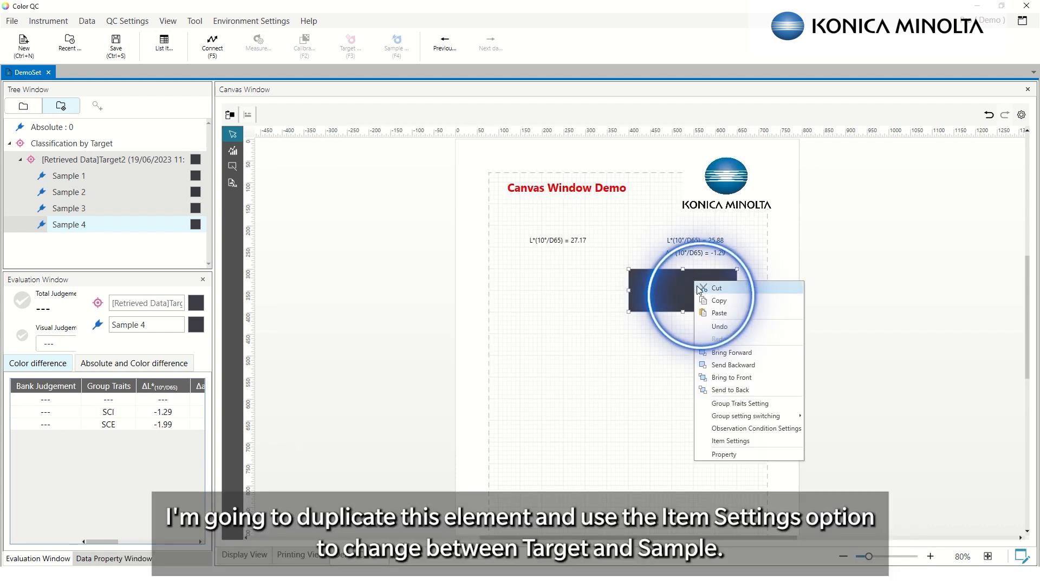
left_click(716, 300)
right_click(548, 304)
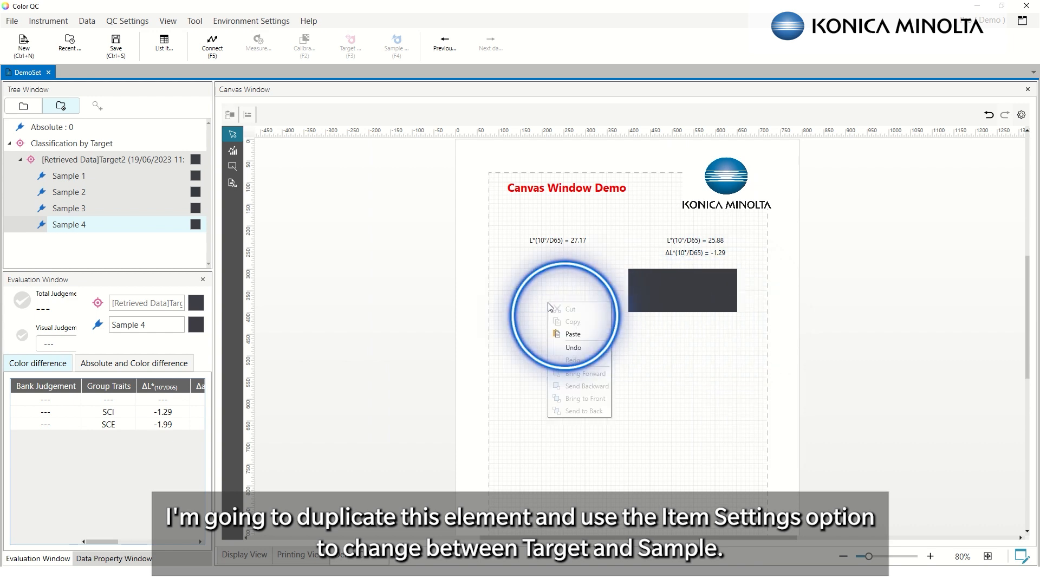
left_click(568, 333)
left_click_drag(574, 310, 560, 291)
- Set the data type of the copied pseudocolor patch to Target
right_click(560, 290)
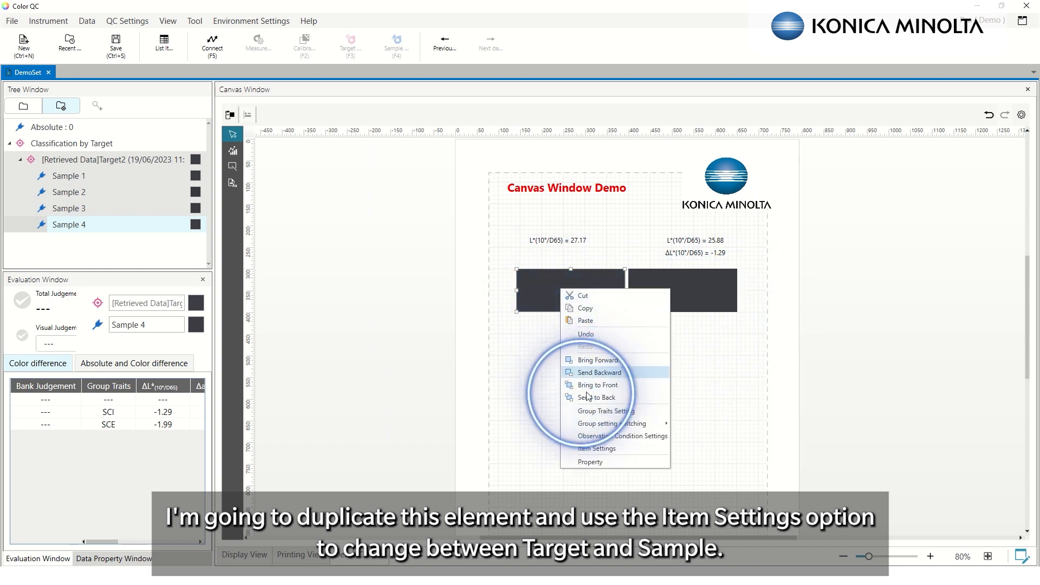
left_click(598, 449)
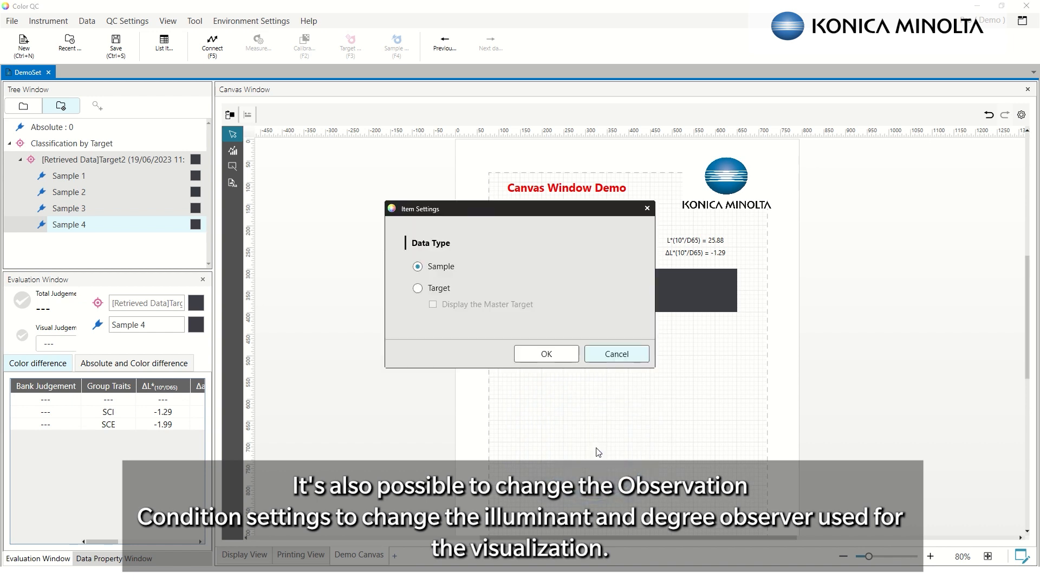
left_click(418, 288)
left_click(547, 353)
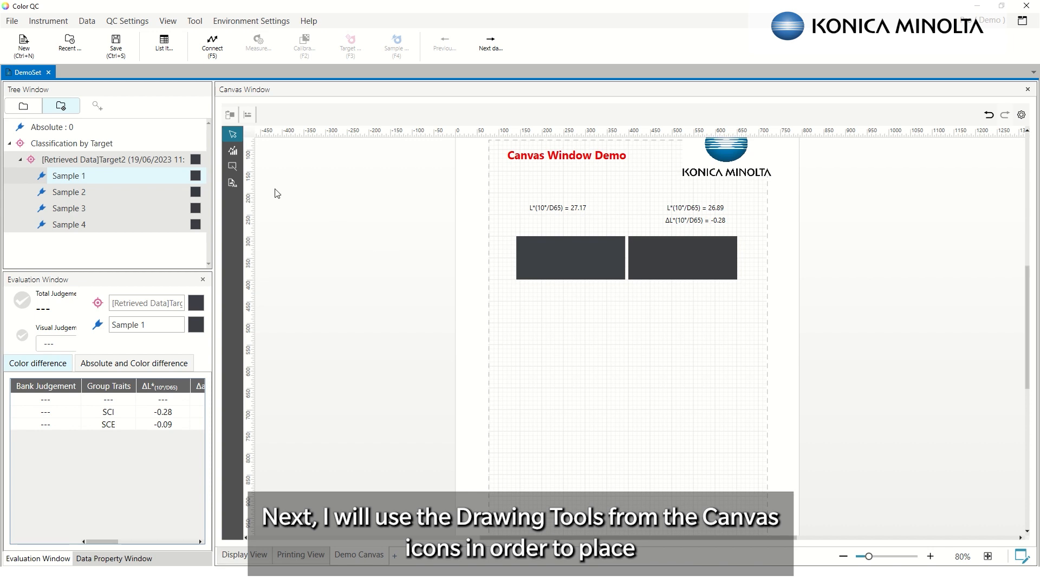
- Draw a rectangle enclosing the L* and ΔL* labels and both pseudocolor patches
left_click(232, 167)
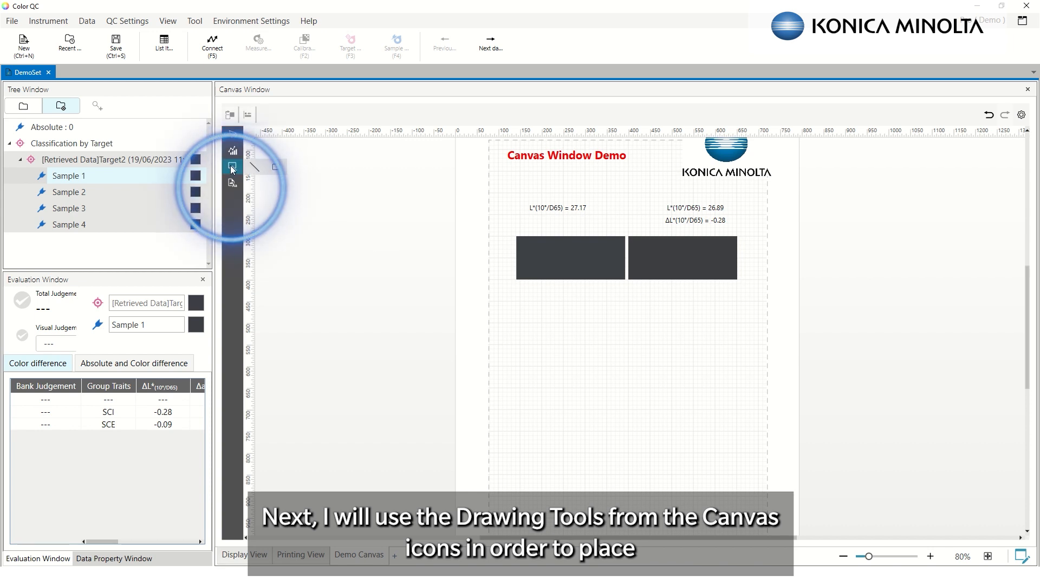
left_click(276, 167)
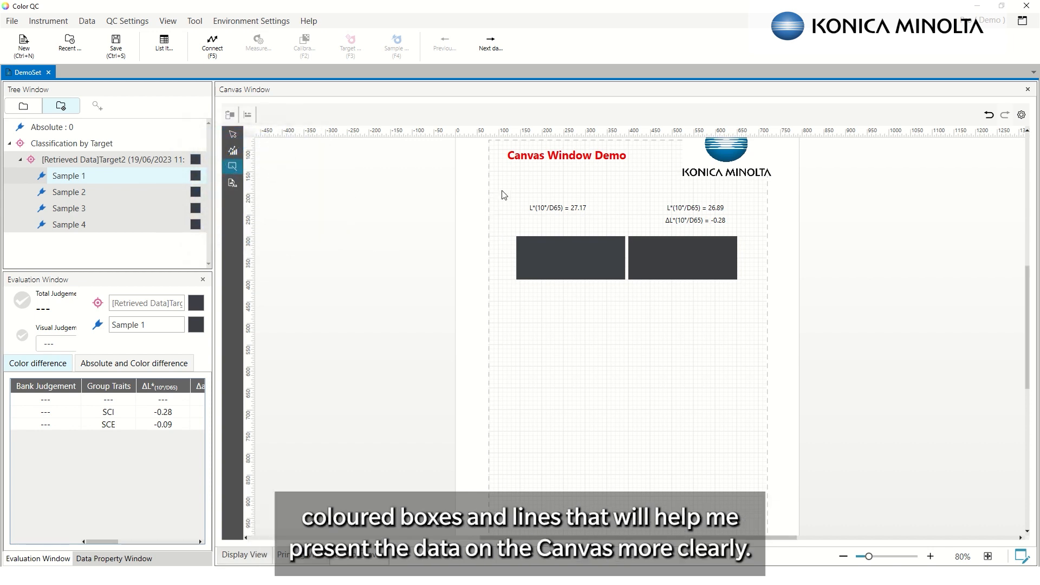
left_click_drag(507, 192, 748, 293)
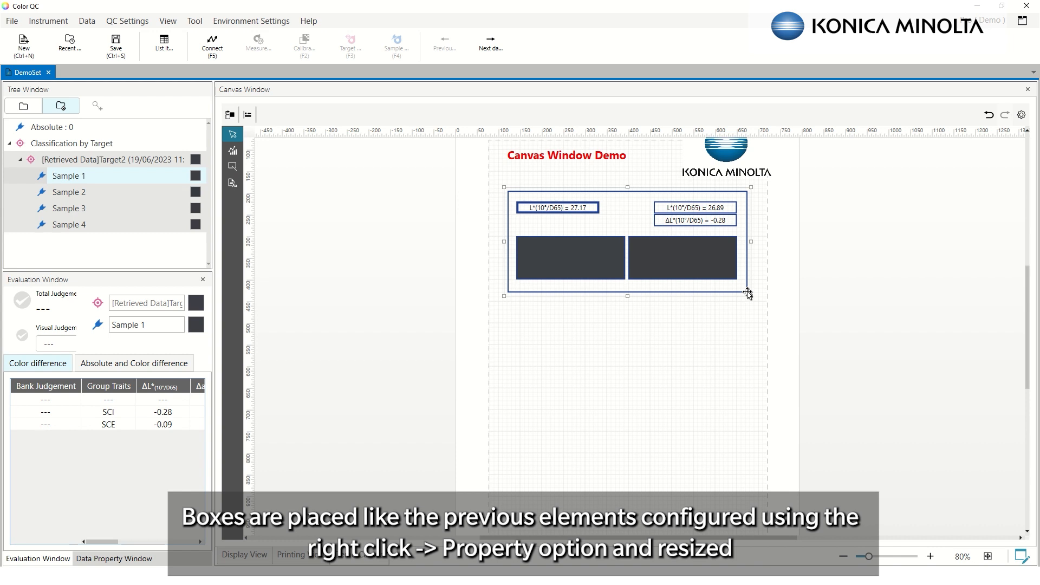
- Give the rectangle a light grey background color and send it to the back behind the labels and patches
left_click(746, 207)
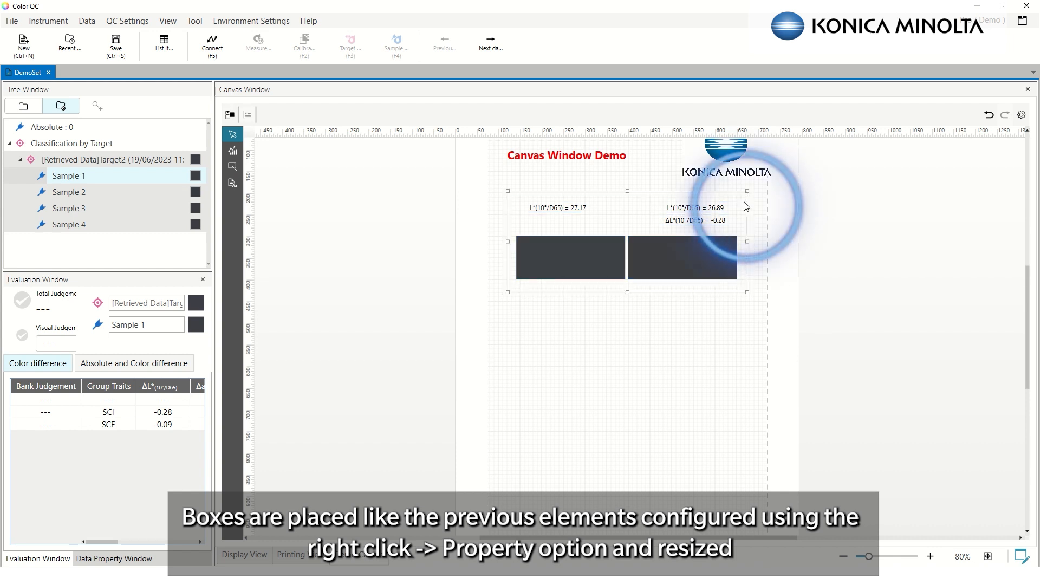
right_click(745, 207)
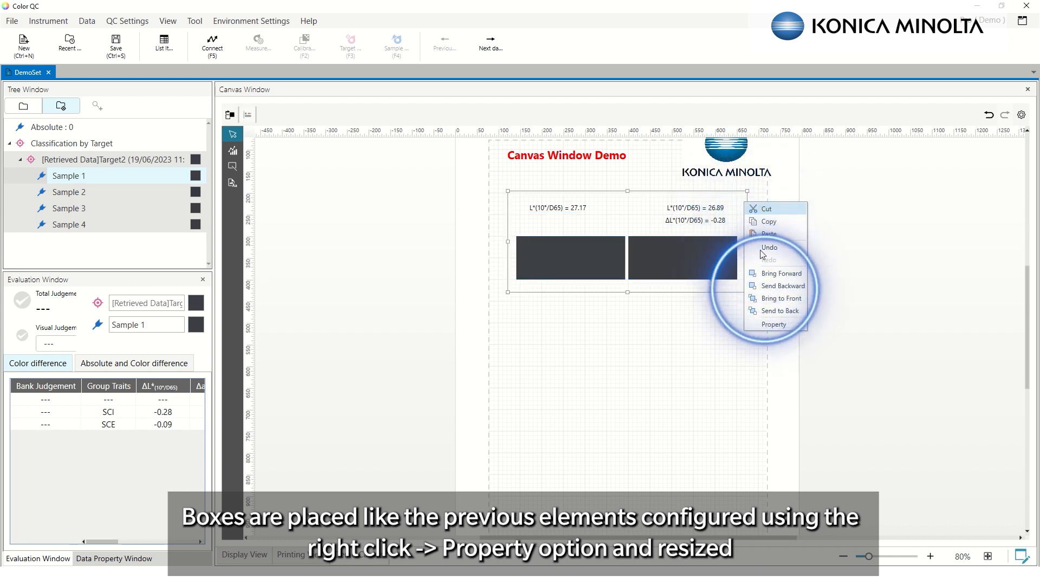
left_click(767, 323)
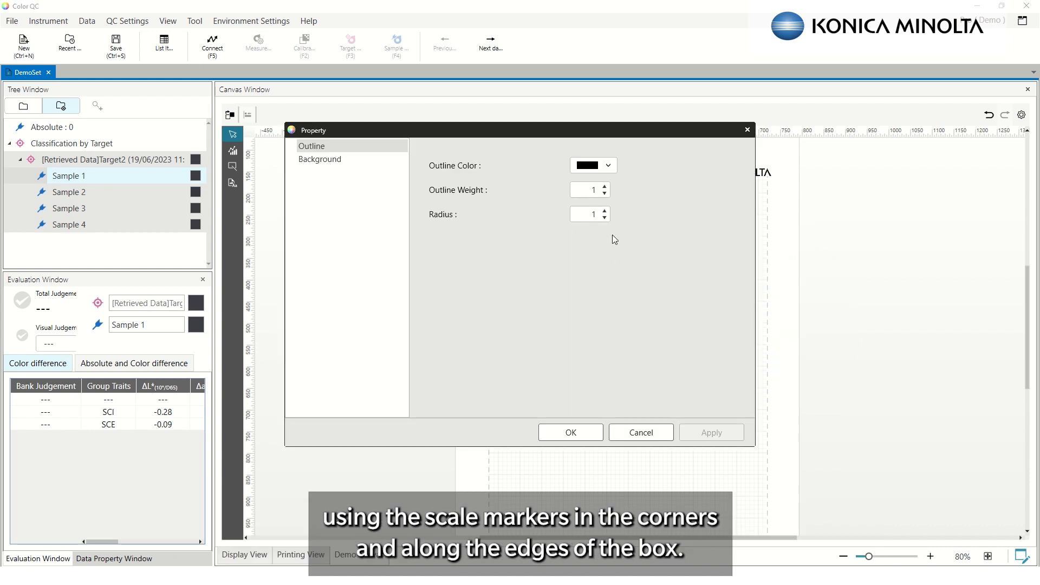
left_click(332, 168)
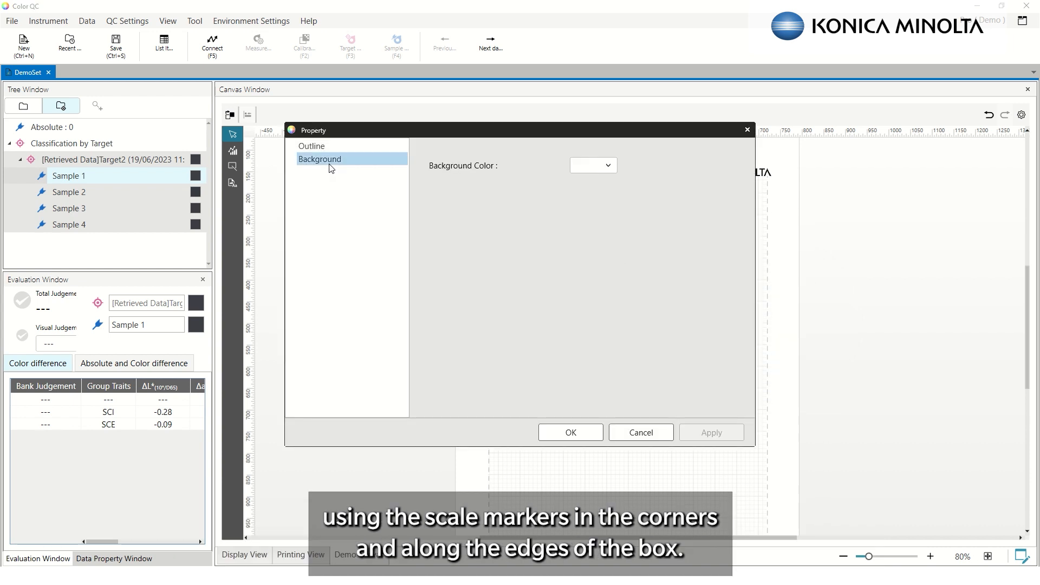
left_click(594, 173)
left_click(576, 204)
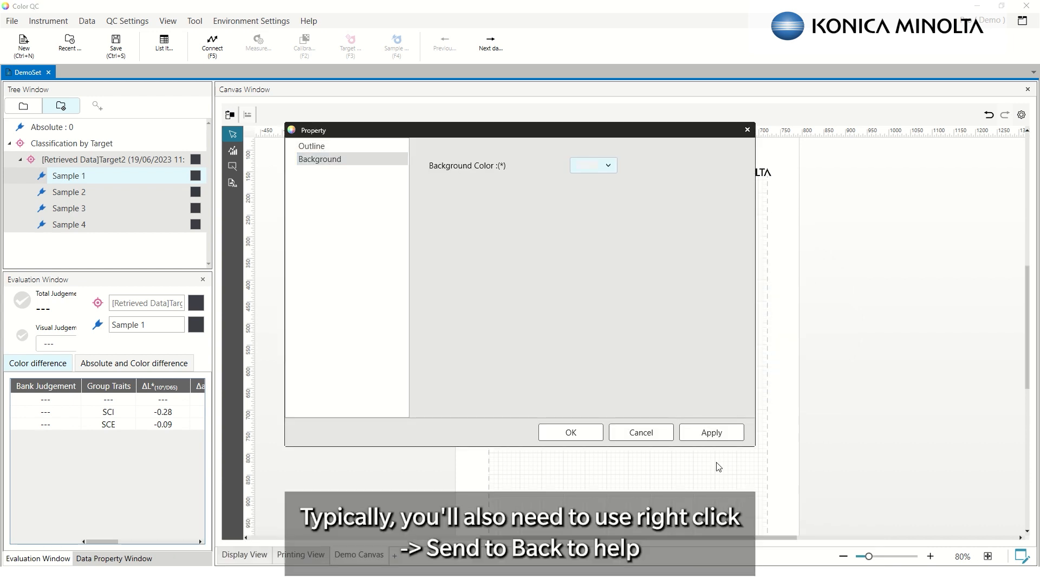
left_click(711, 433)
left_click(572, 432)
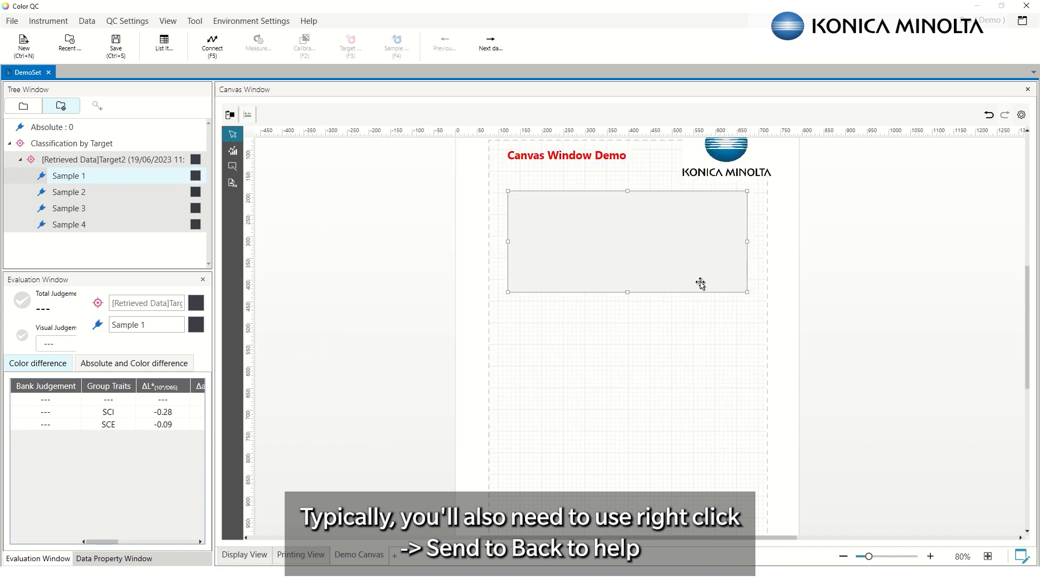
right_click(728, 244)
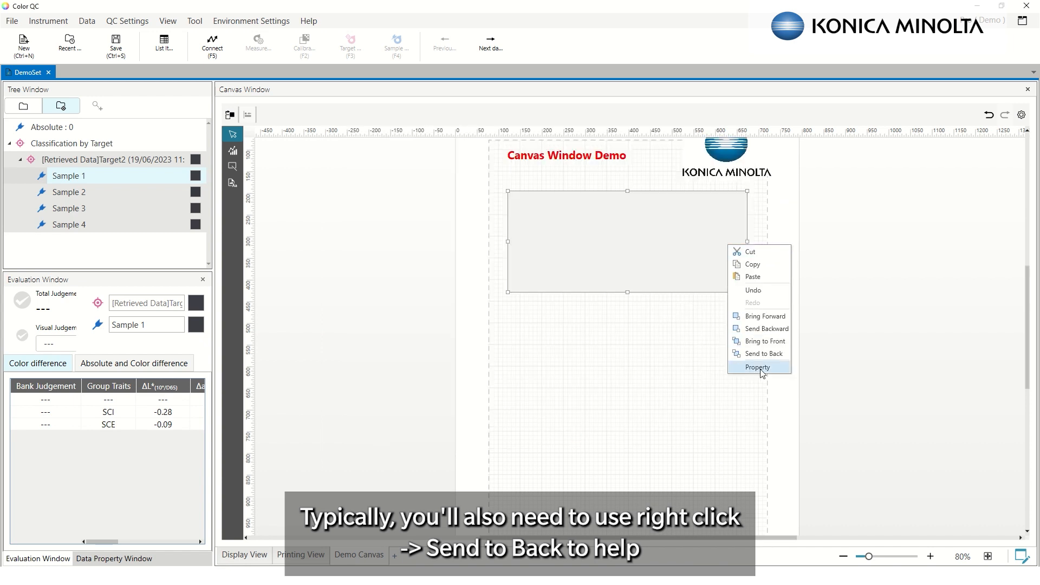
left_click(766, 356)
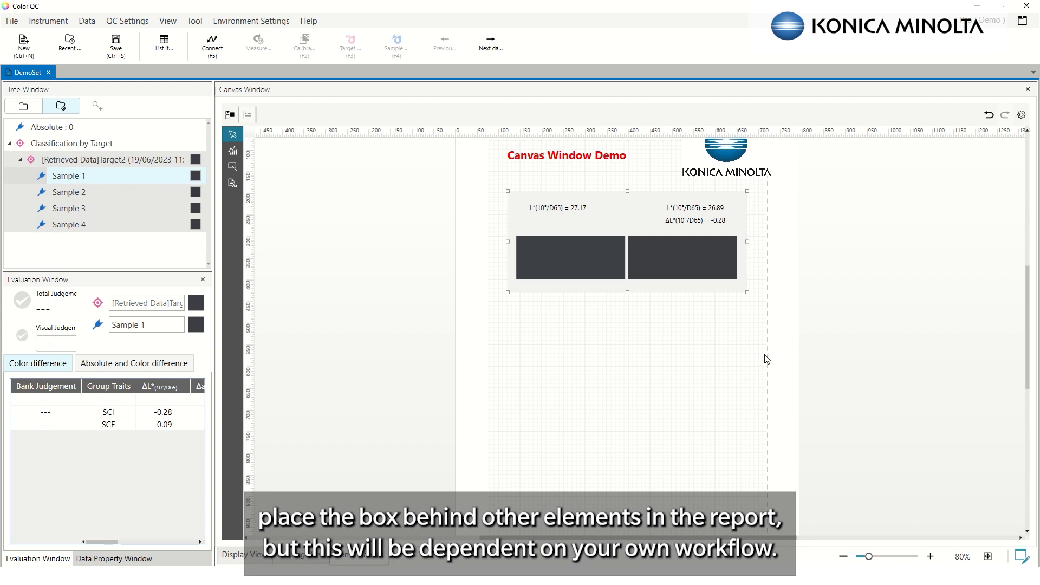
- Draw a vertical divider line through the middle of the grey box and fit its ends to the box's upper and lower edges
left_click(236, 171)
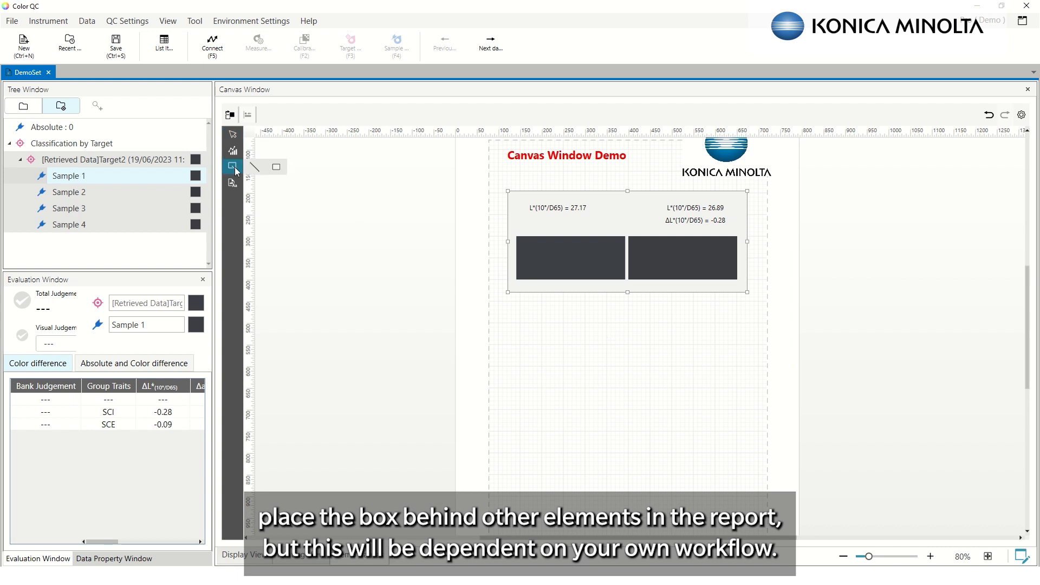
left_click(257, 170)
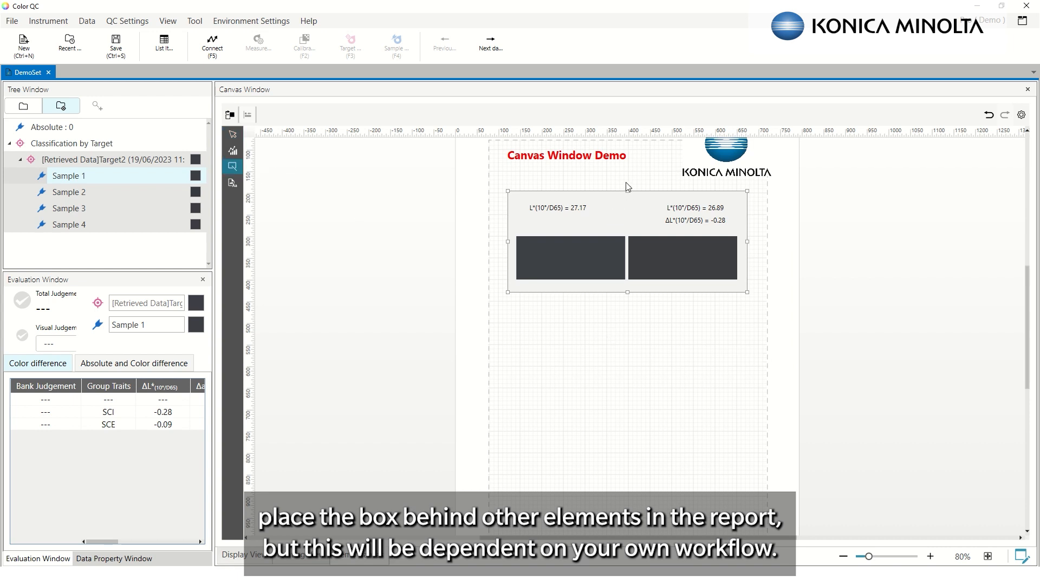
left_click_drag(626, 183, 627, 301)
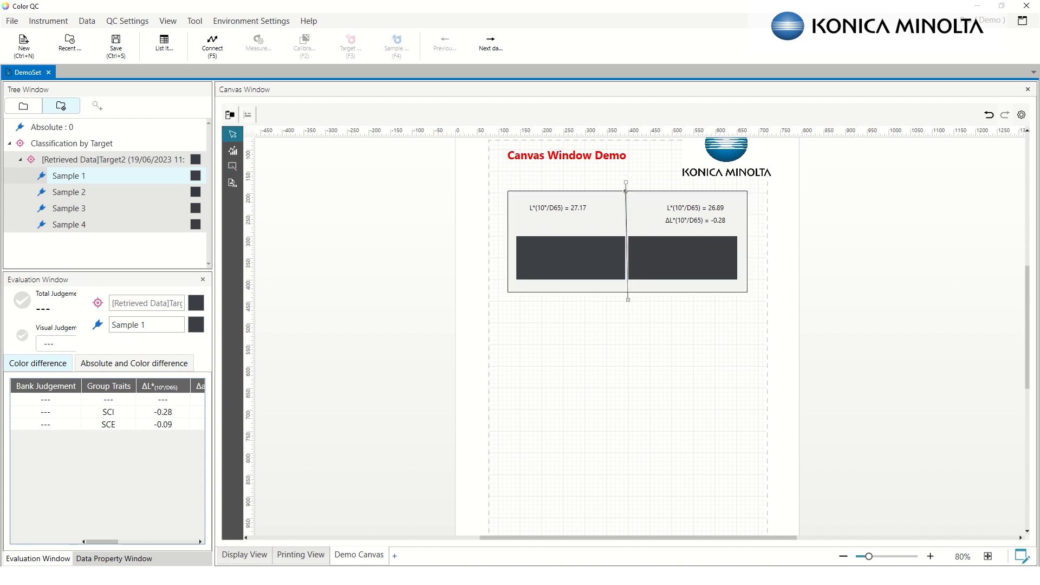
left_click_drag(625, 191, 626, 191)
mouse_move(628, 294)
left_mouse_down()
mouse_move(622, 332)
mouse_move(627, 292)
left_mouse_up()
- Place a spectral reflectance graph below the grey box, spanning almost the full width between the page margins
left_click(234, 152)
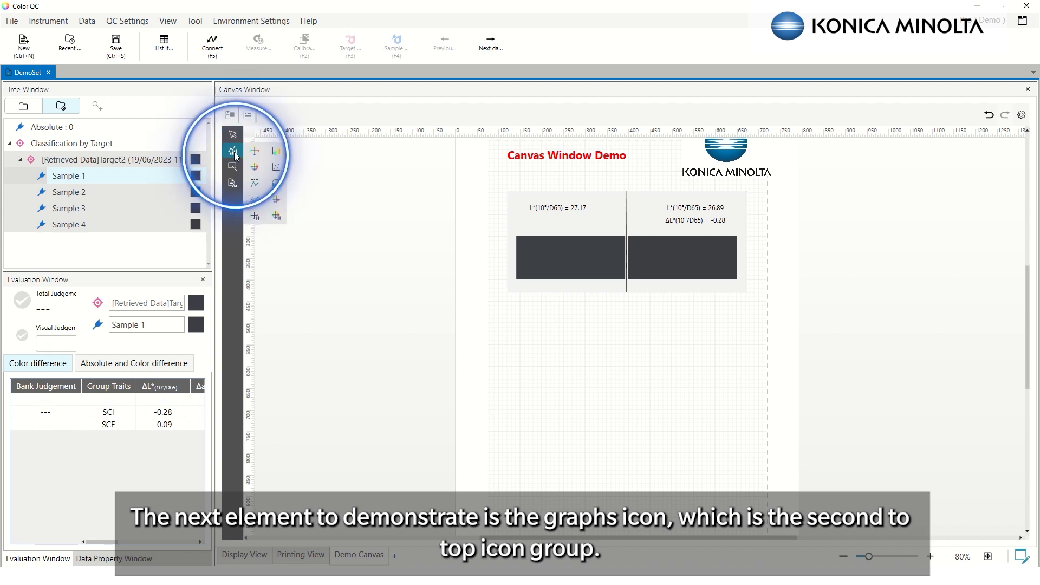
left_click(280, 151)
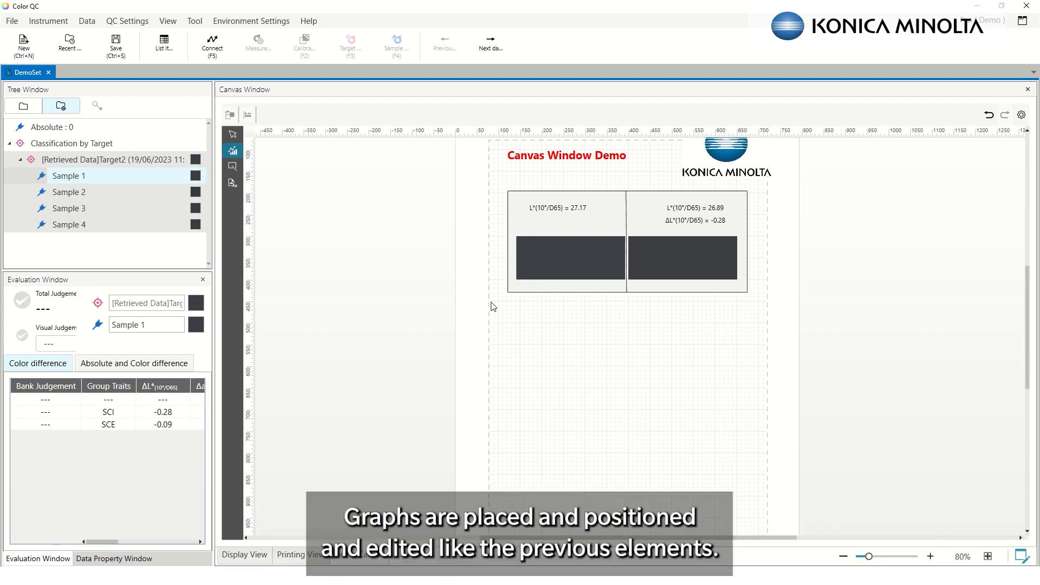
left_click_drag(491, 303, 764, 423)
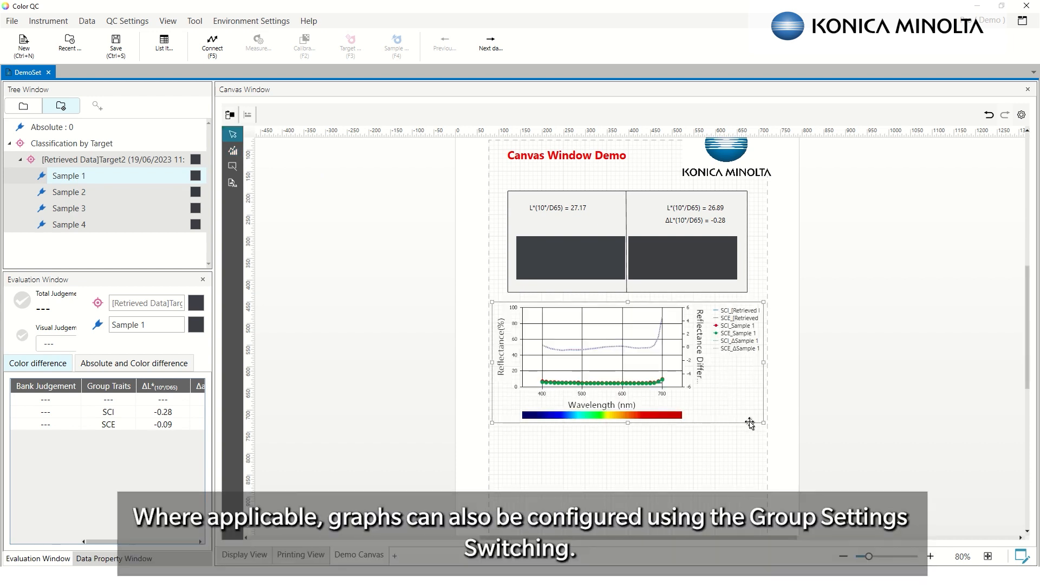
- Hide the SCE data group in the spectral reflectance graph so that only SCI data is plotted
right_click(695, 343)
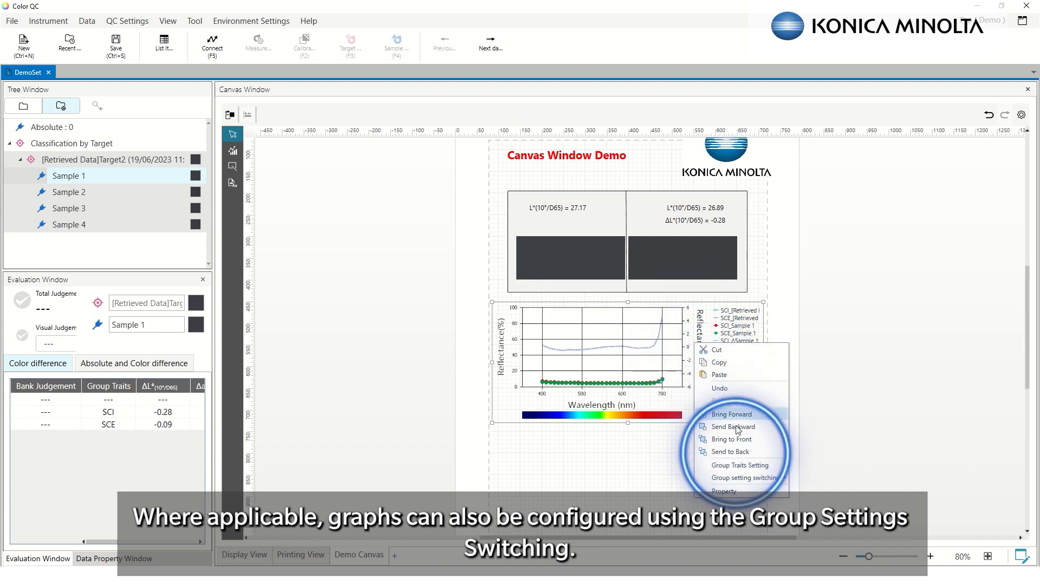
mouse_move(748, 478)
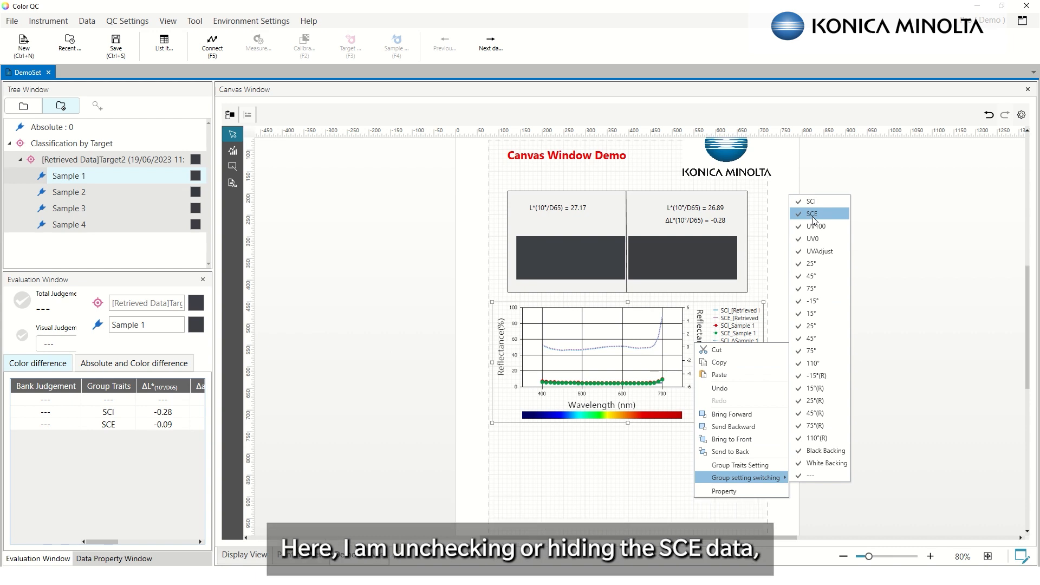
left_click(813, 214)
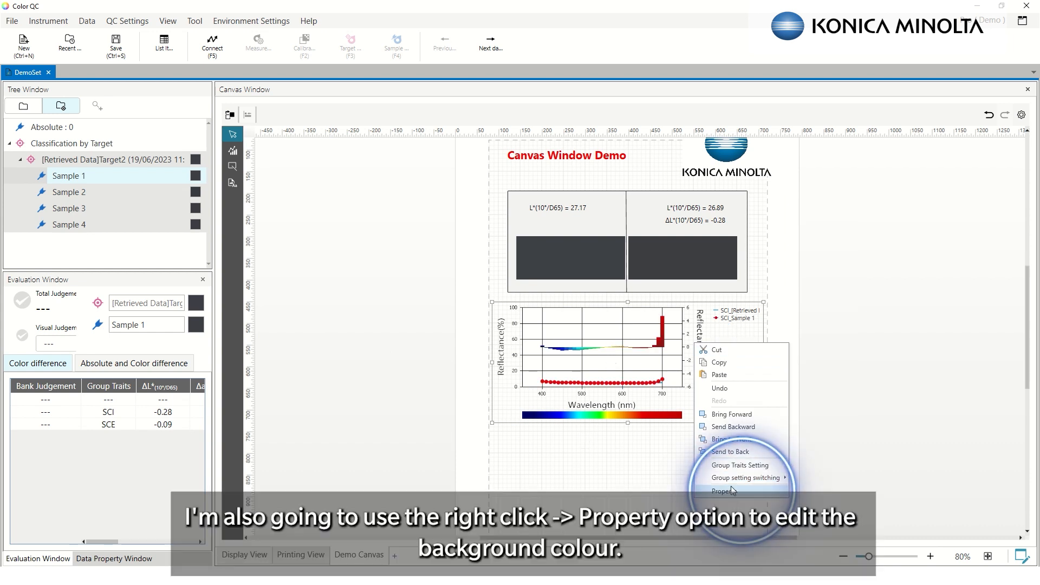
- Set the spectral graph's overall background color to light grey and apply it
left_click(731, 491)
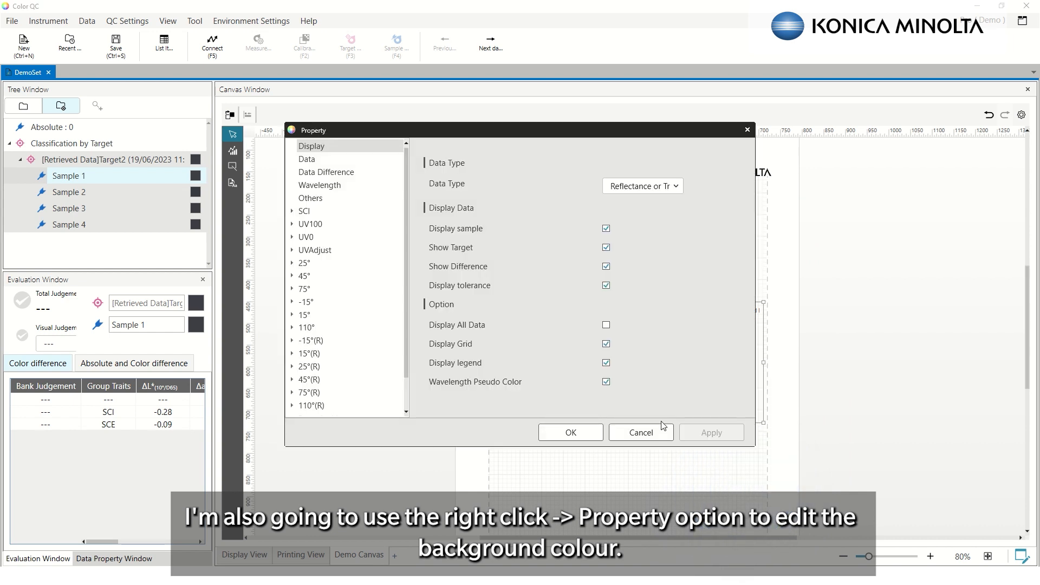
left_click(317, 199)
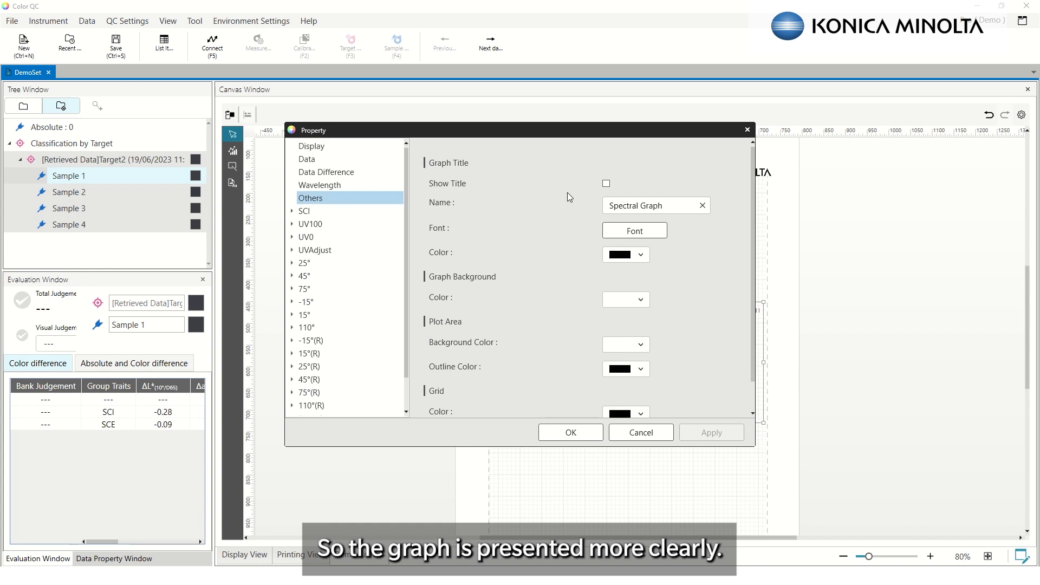
left_click(629, 300)
left_click(614, 344)
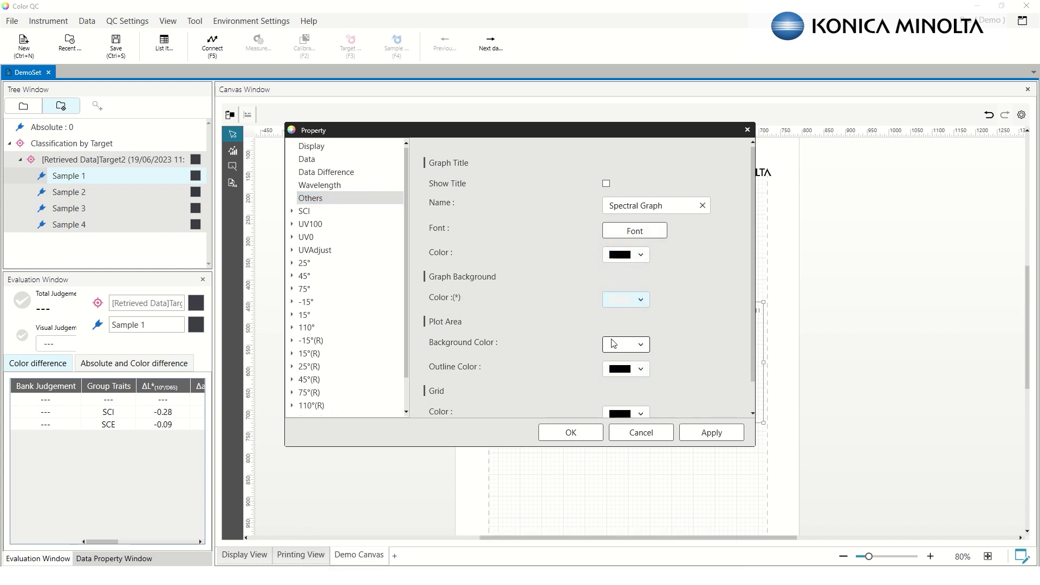
left_click(708, 433)
- Enable Max Auto scaling for the spectral graph's reflectance data axis and accept the graph properties
left_click(323, 159)
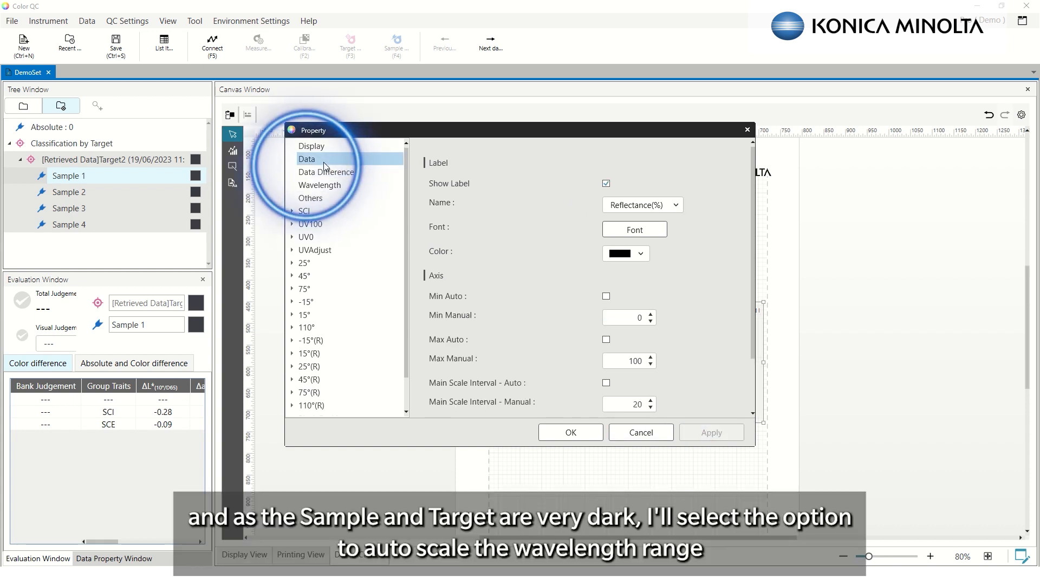
left_click(607, 339)
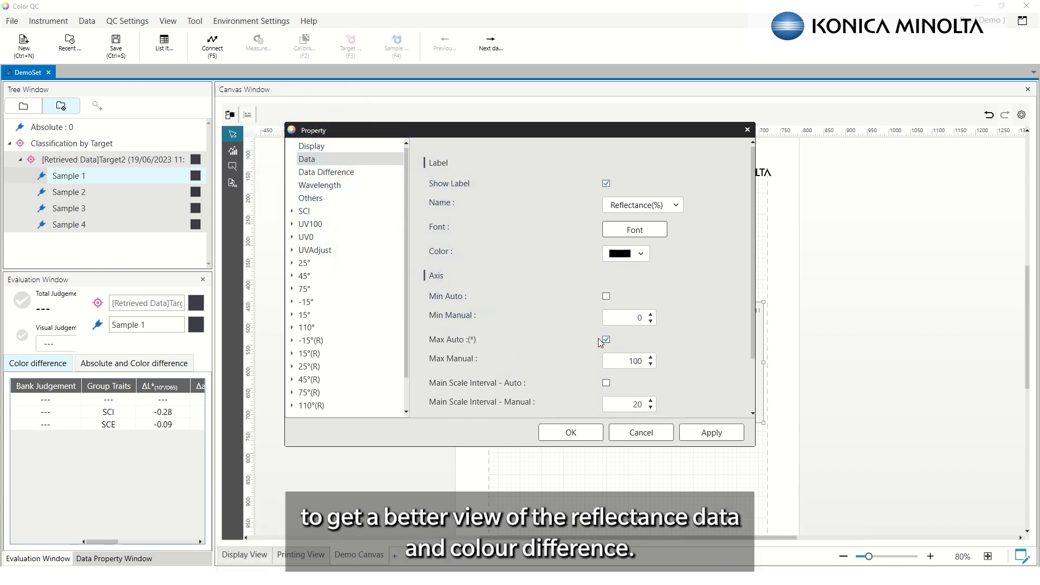
left_click(709, 432)
left_click(571, 432)
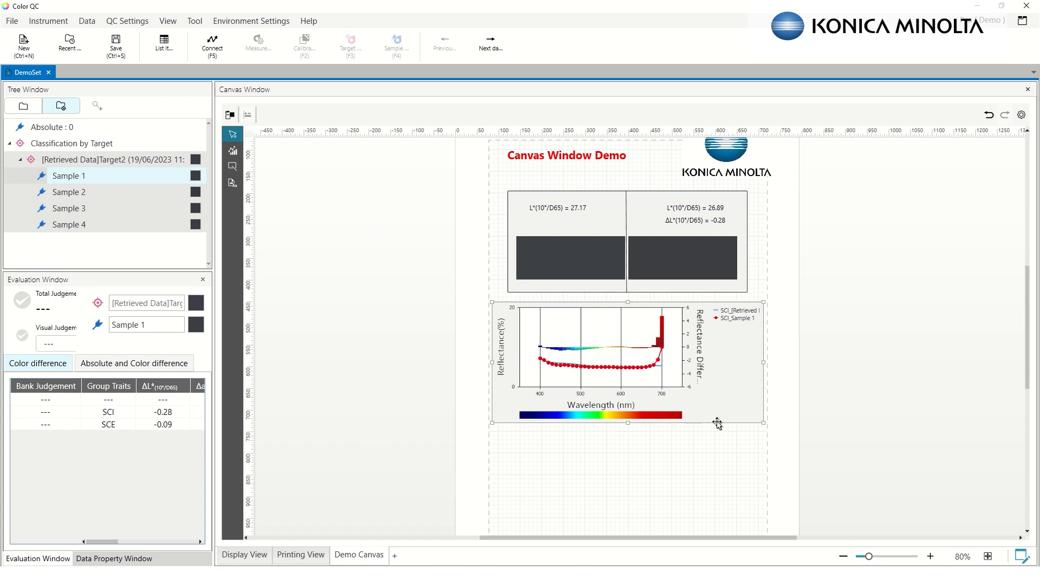
- Place a ΔL*a*b* difference graph in the empty area below the spectral graph, reaching down to the page margin
left_click(585, 460)
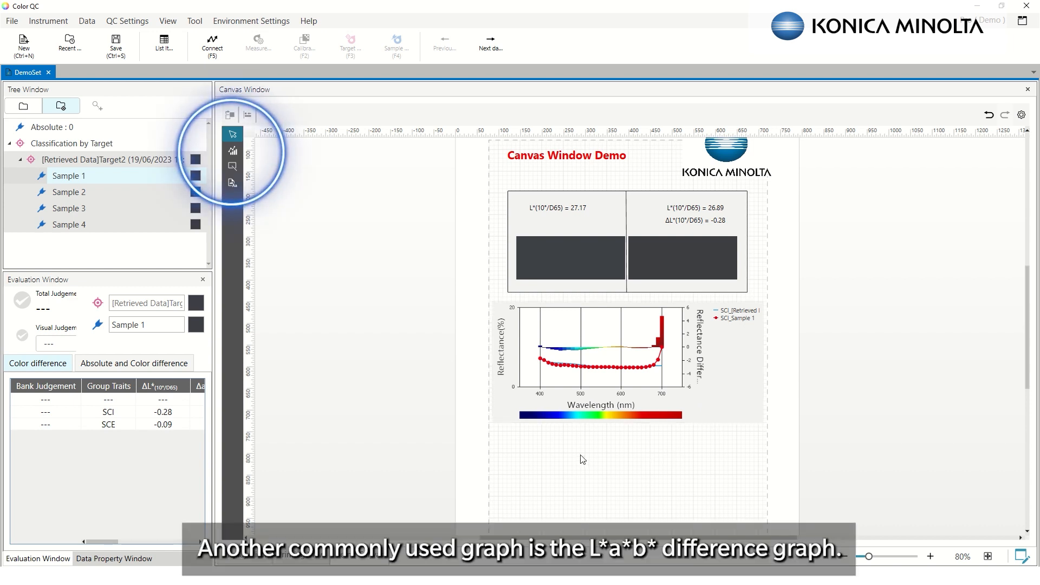
left_click(233, 150)
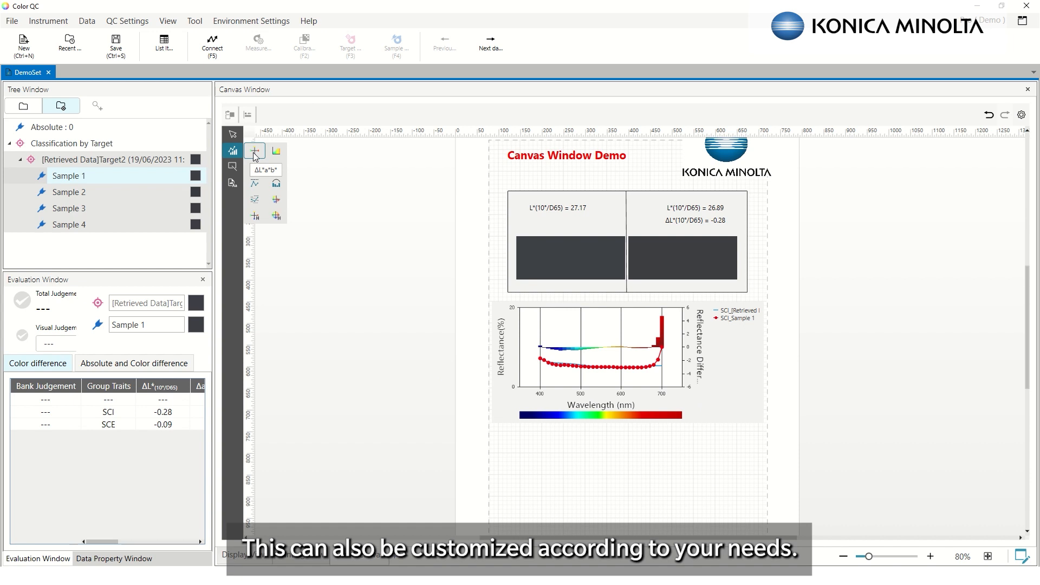
left_click(254, 153)
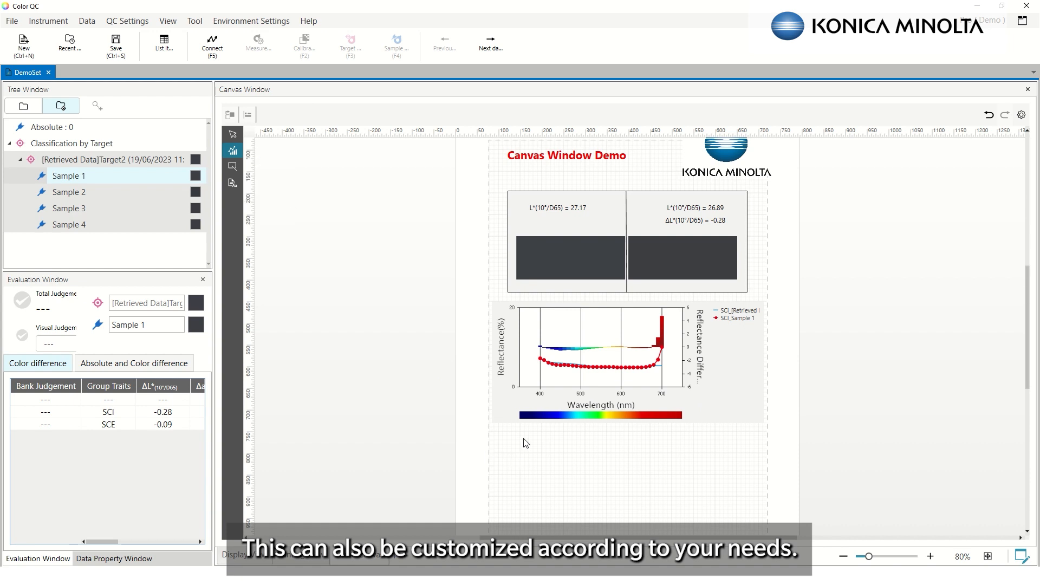
scroll(526, 444, "down", 3)
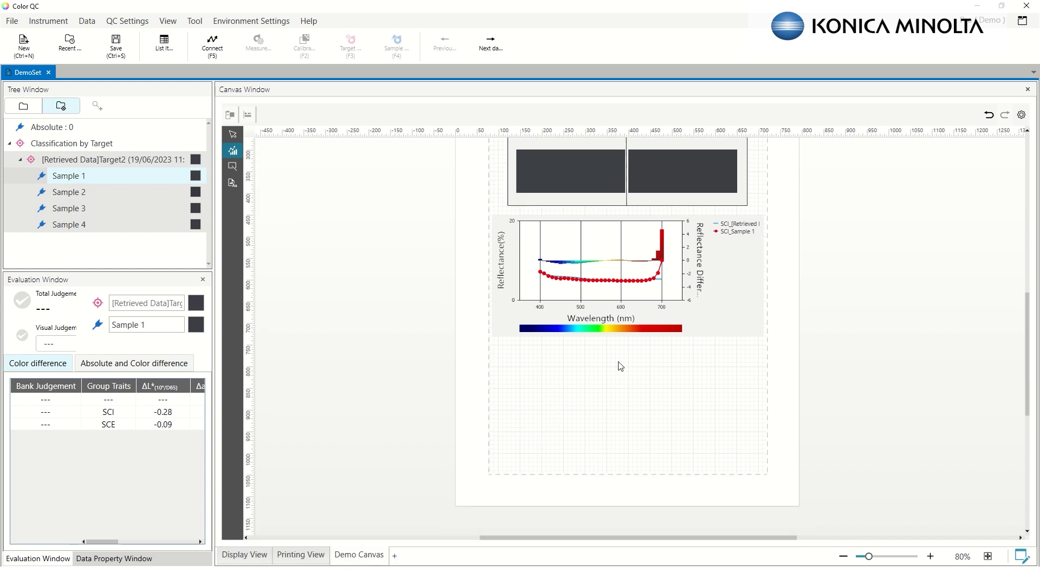
left_click_drag(553, 347, 713, 471)
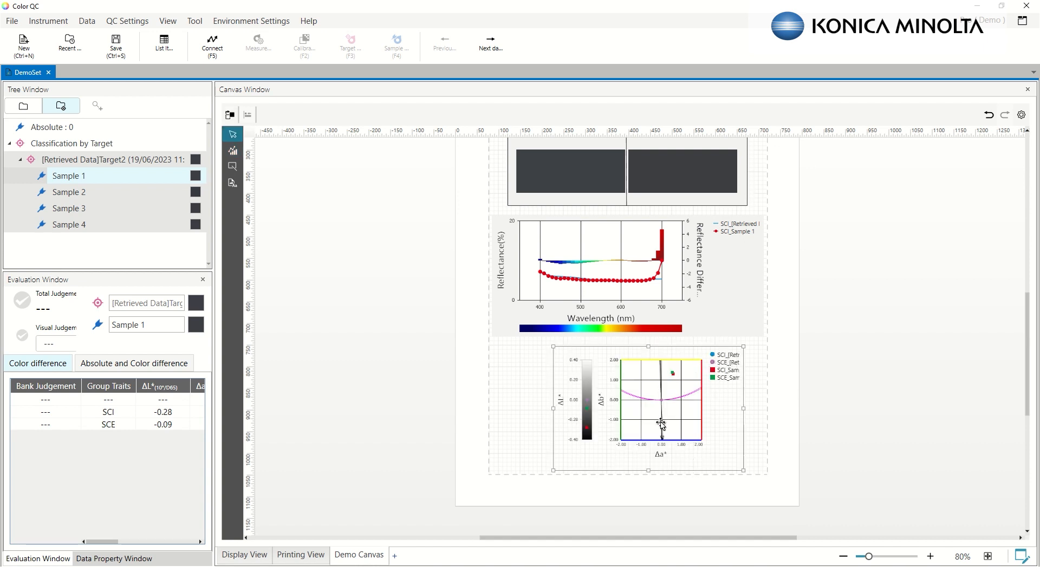
- Hide the SCE data group in the ΔL*a*b* graph
left_click(675, 405)
right_click(675, 406)
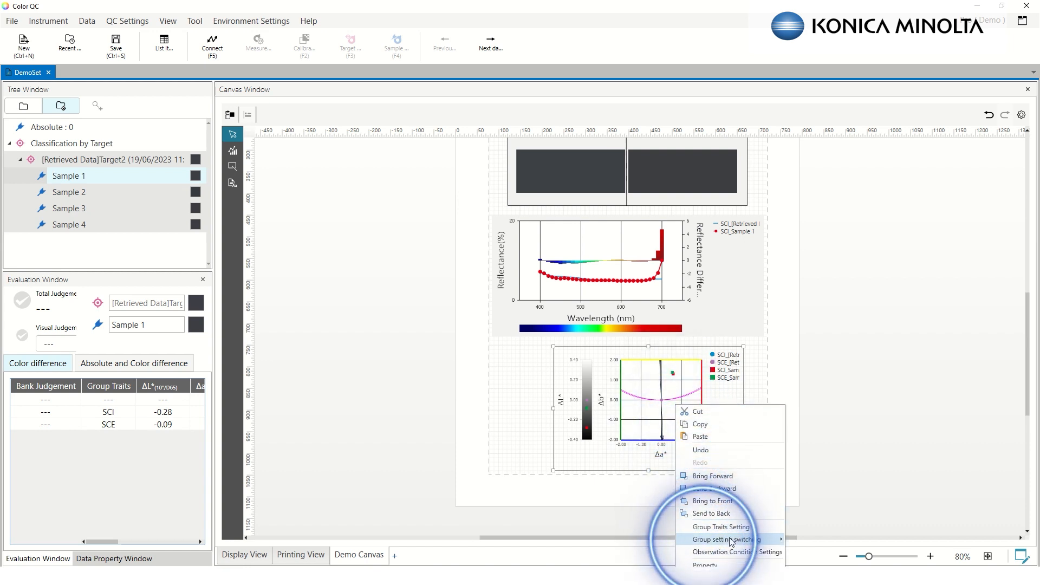
mouse_move(782, 541)
left_click(812, 275)
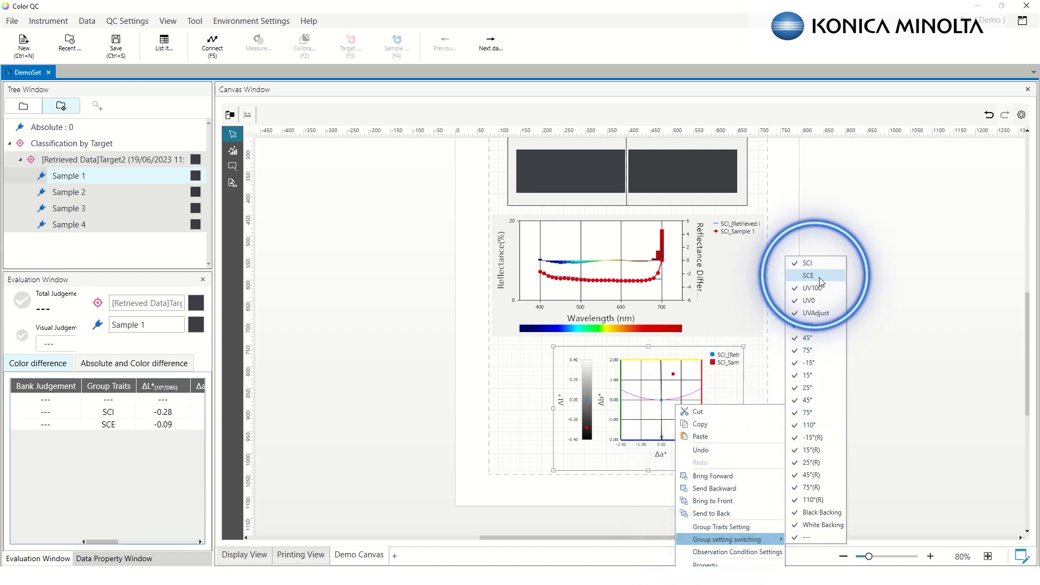
- Enable Display All Data for the ΔL*a*b* graph so every sample in the file is plotted
right_click(598, 403)
right_click(599, 402)
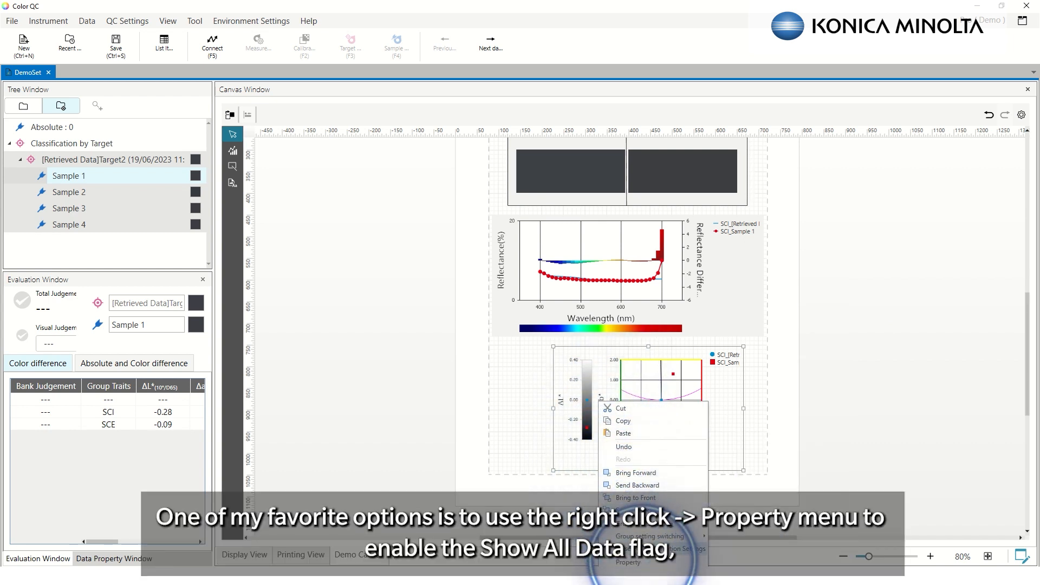
left_click(637, 561)
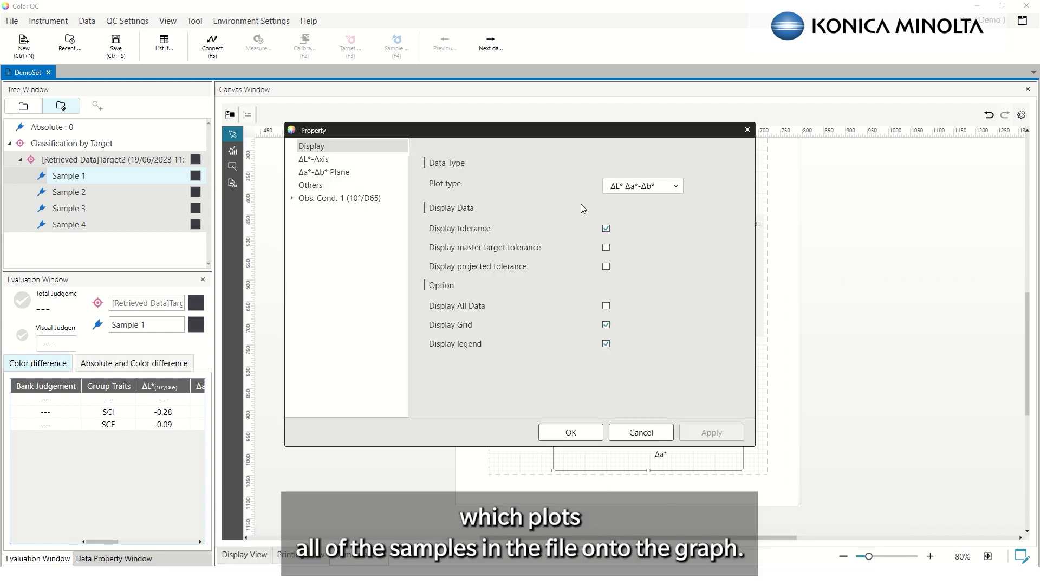
left_click(607, 306)
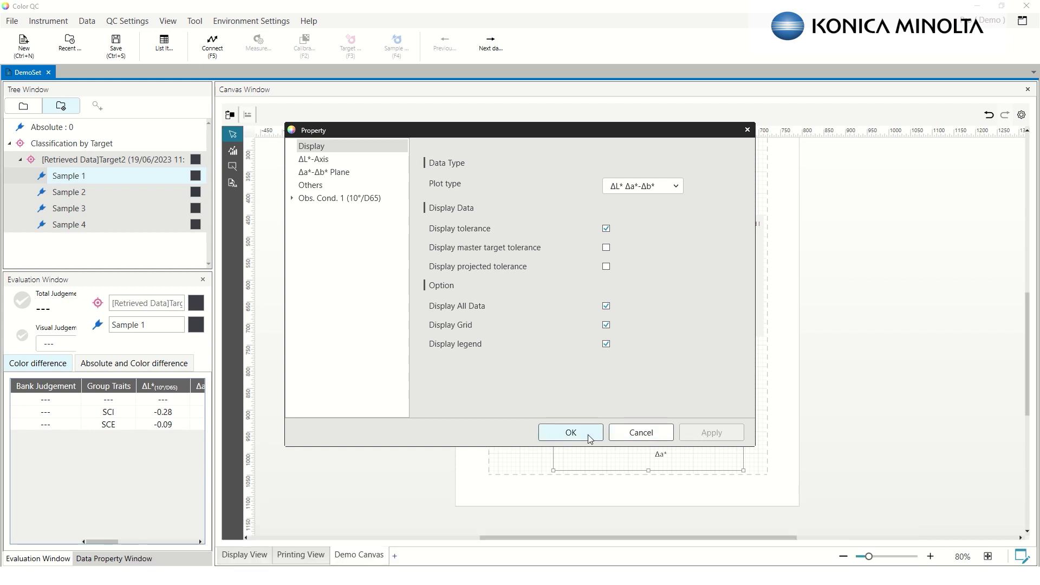
left_click(588, 433)
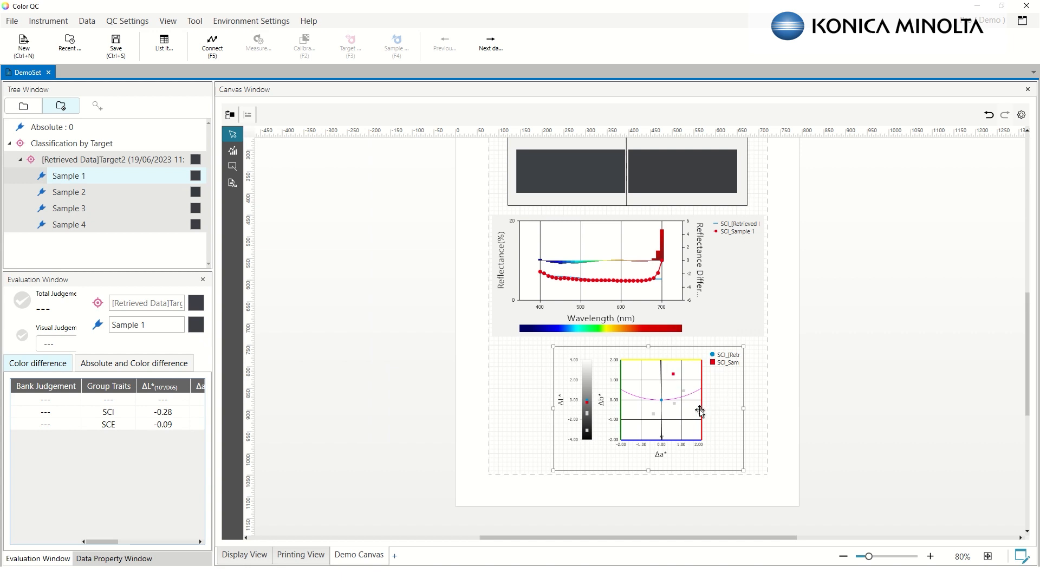
- Nudge the ΔL*a*b* graph leftward in small increments to center it beneath the spectral graph
key("Left")
key("Left")
key("Left")
key("Left")
key("Left")
key("Left")
key("Left")
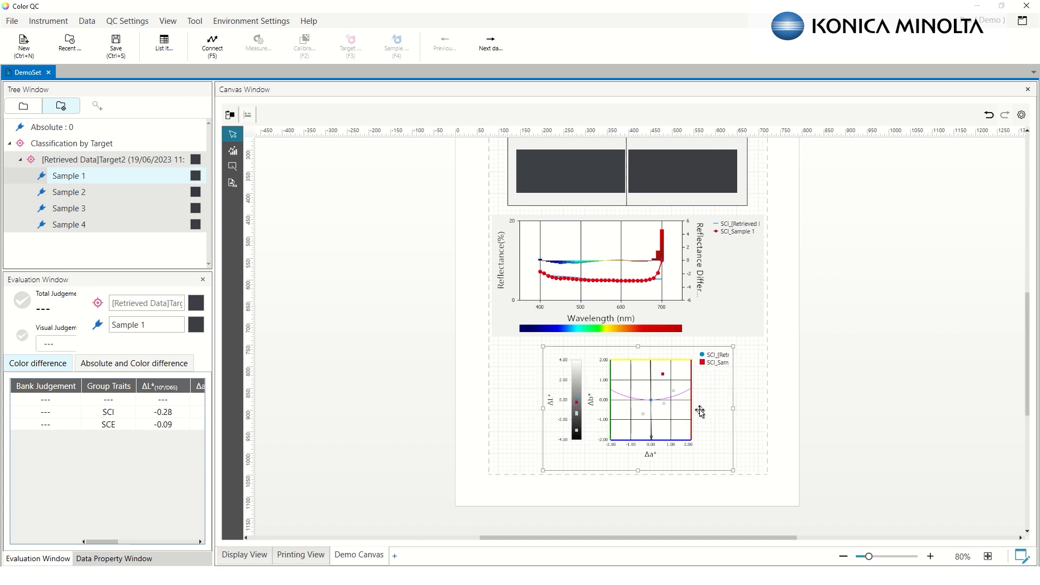
key("Left")
key("Left")
key("Left")
key("Left")
key("Left")
key("Left")
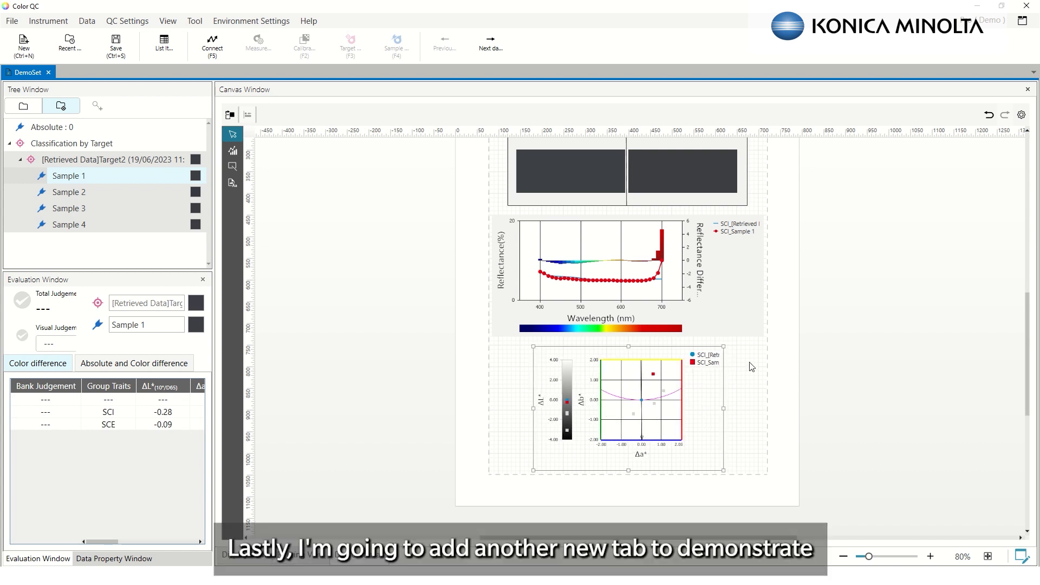
- Add a new blank canvas page after Demo Canvas and bring its printable area into view
scroll(802, 390, "up", 5)
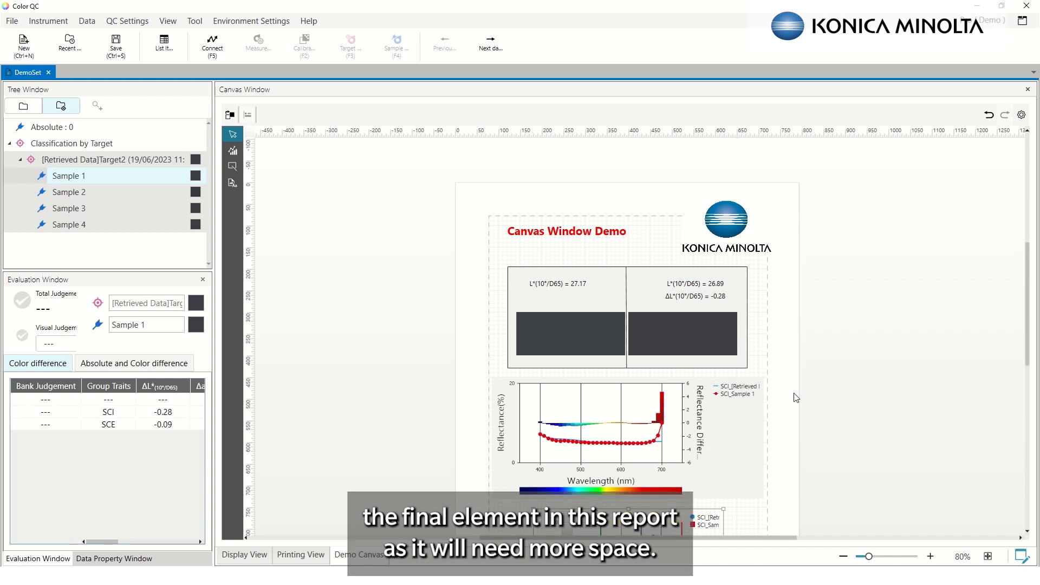
scroll(815, 411, "down", 5)
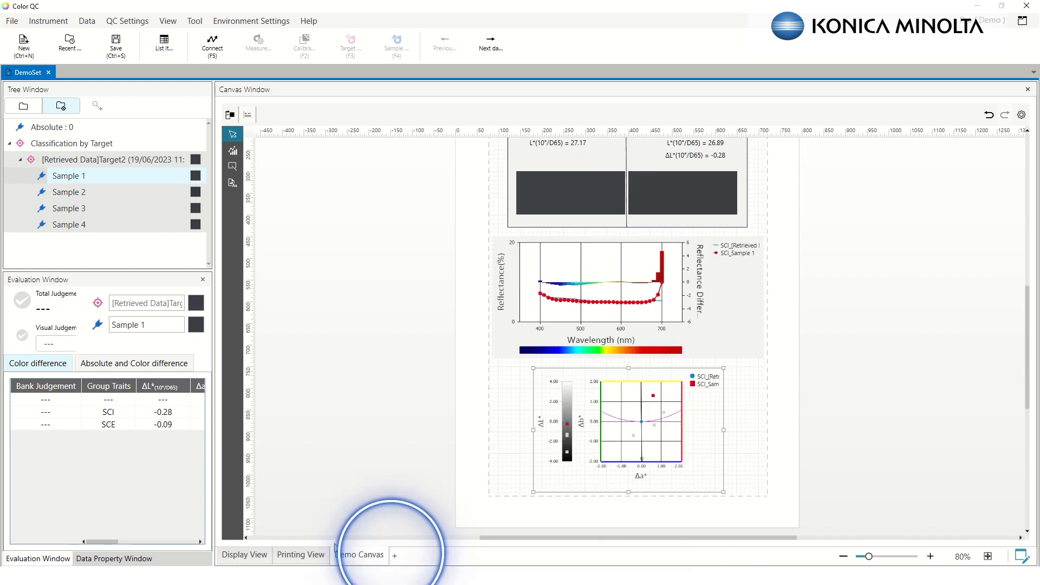
left_click(394, 556)
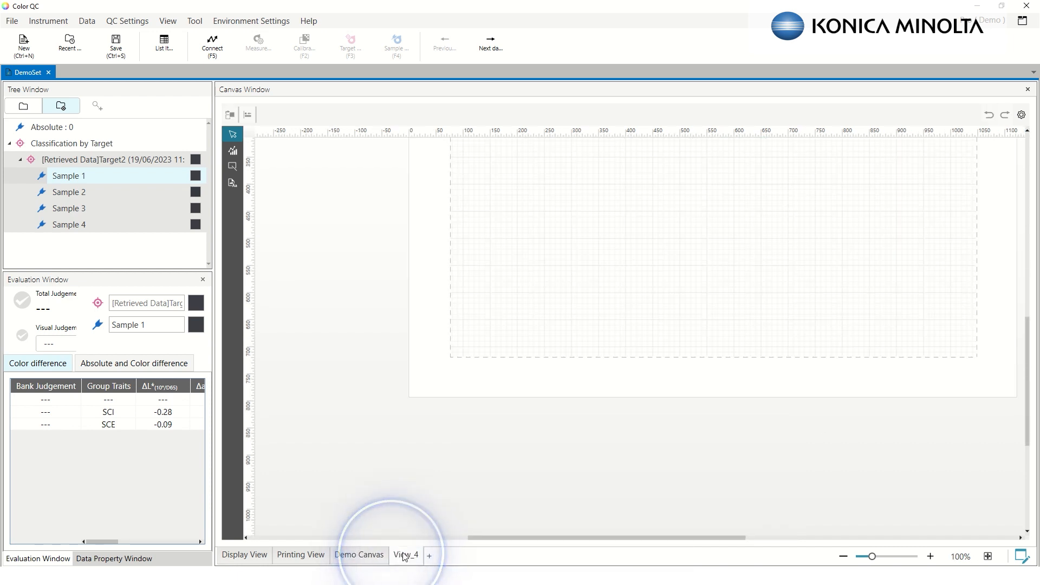
scroll(732, 409, "up", 5)
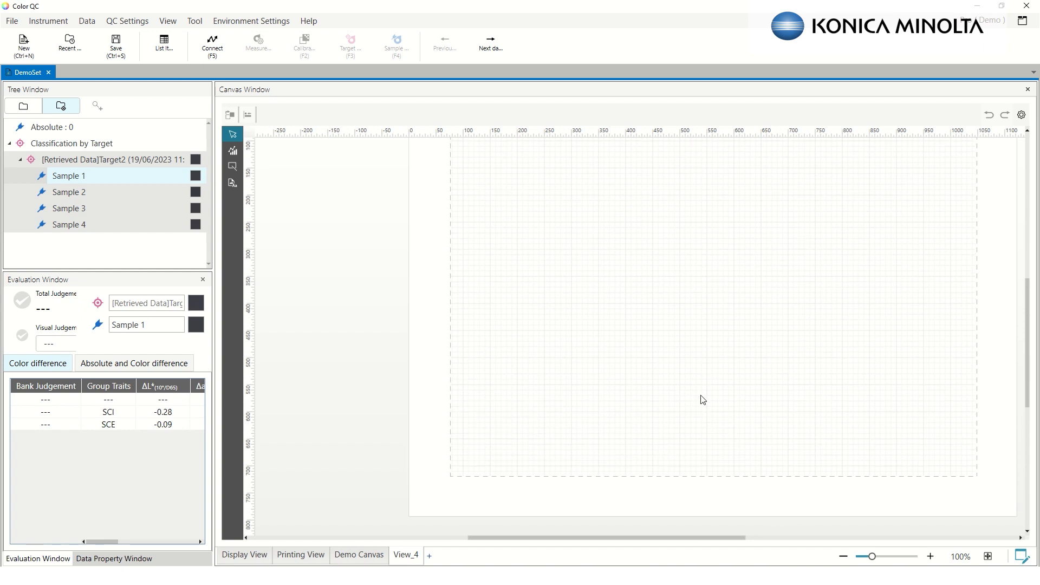
scroll(708, 370, "up", 1)
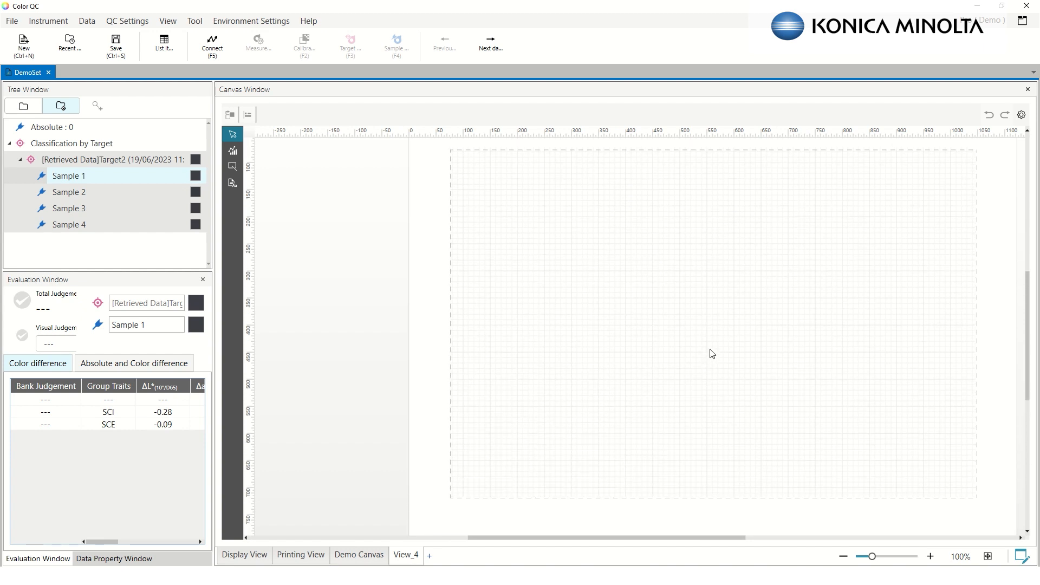
- Place a Data List table across the full width between the margins in the new page's upper part
left_click(232, 183)
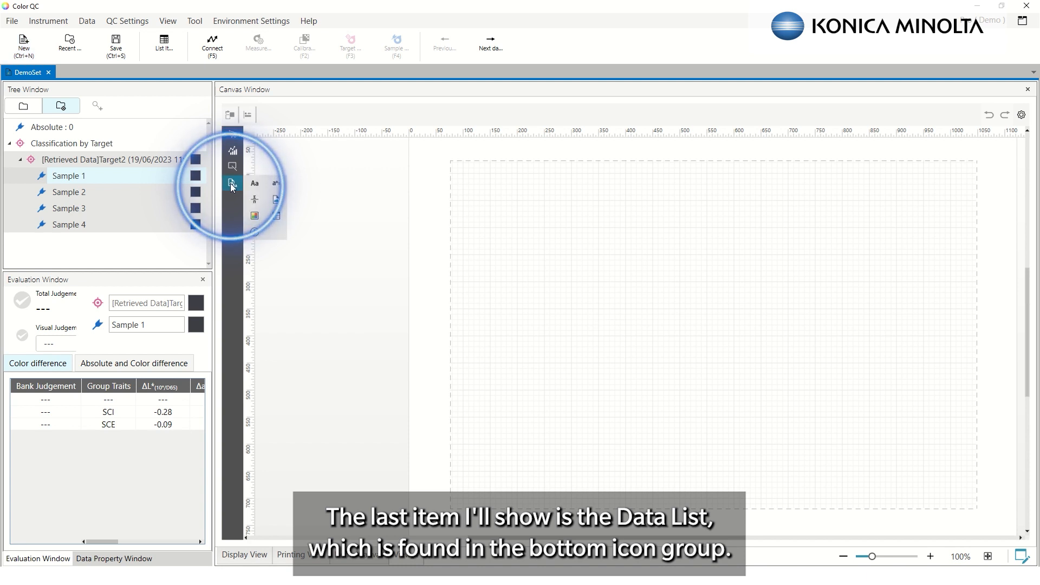
left_click(277, 216)
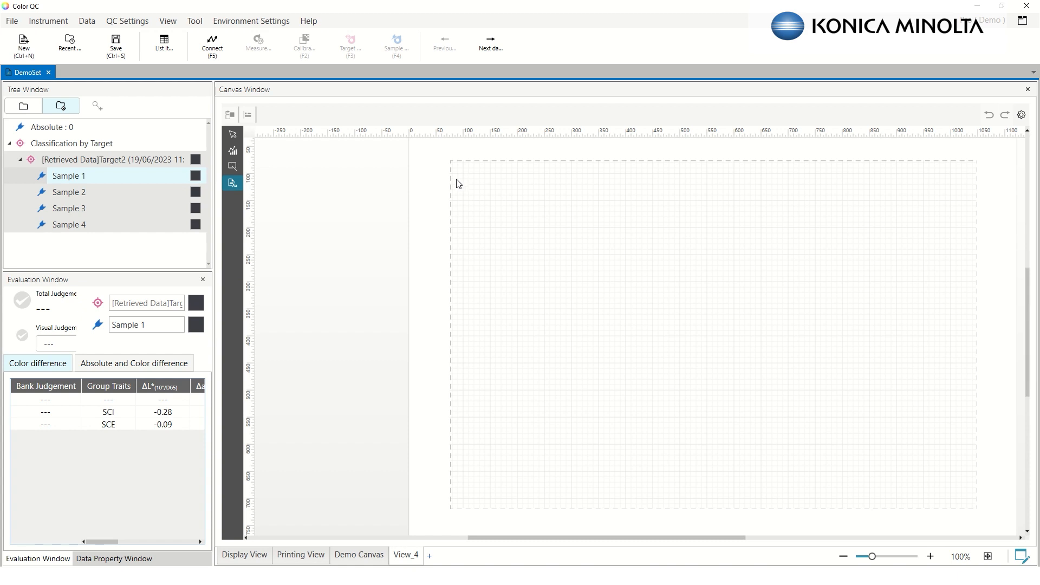
left_click_drag(450, 181, 977, 386)
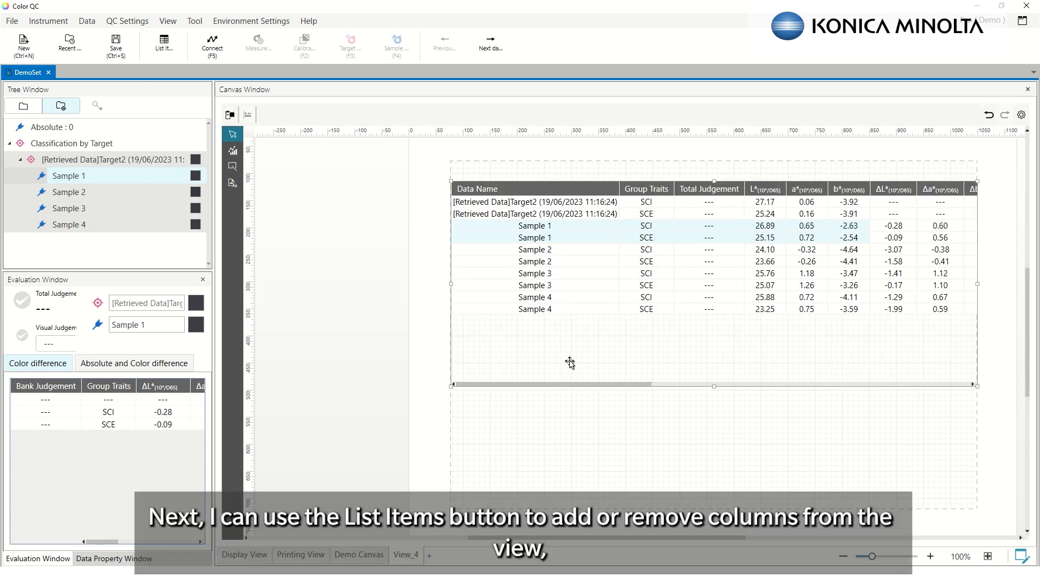
- Remove the ΔL*, Δa*, Δb* and ΔE*ab (10°/F11) items and MI(DIN)(10°/D65)(10°/F11) from the selected list items
left_click(162, 49)
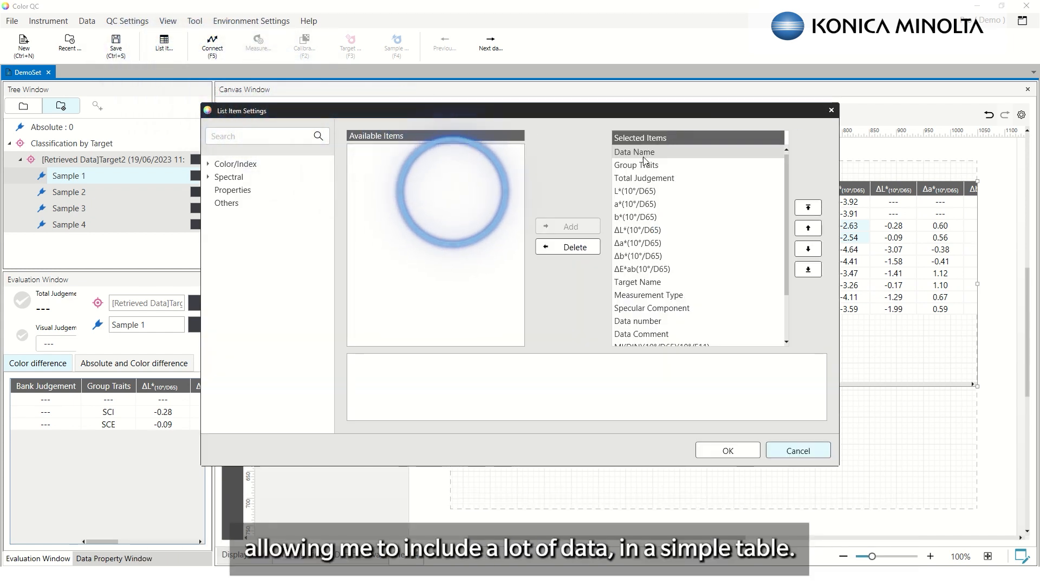
scroll(753, 254, "down", 3)
left_click(638, 300)
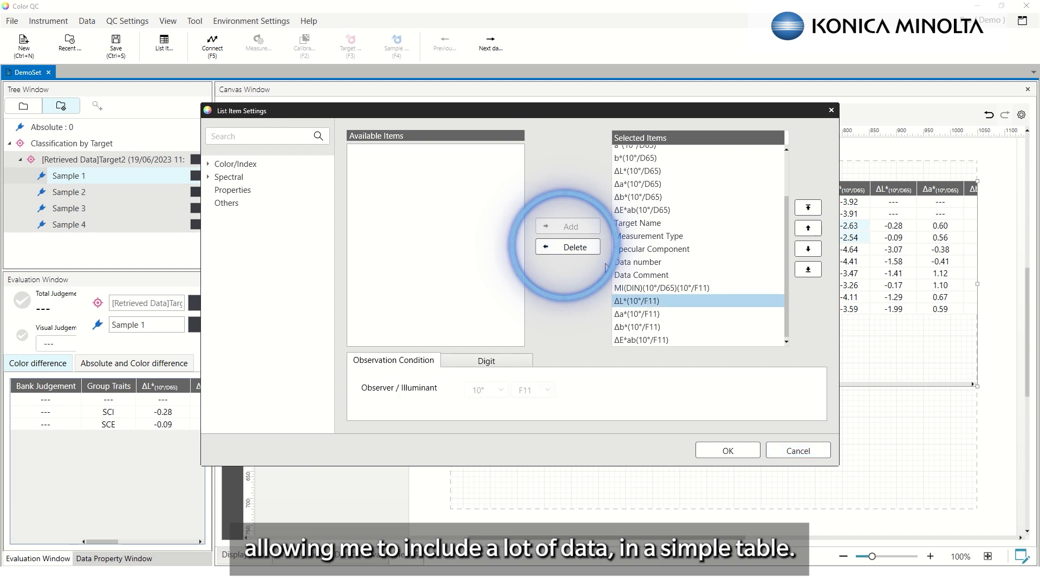
left_click(591, 248)
left_click(591, 248)
left_click(590, 248)
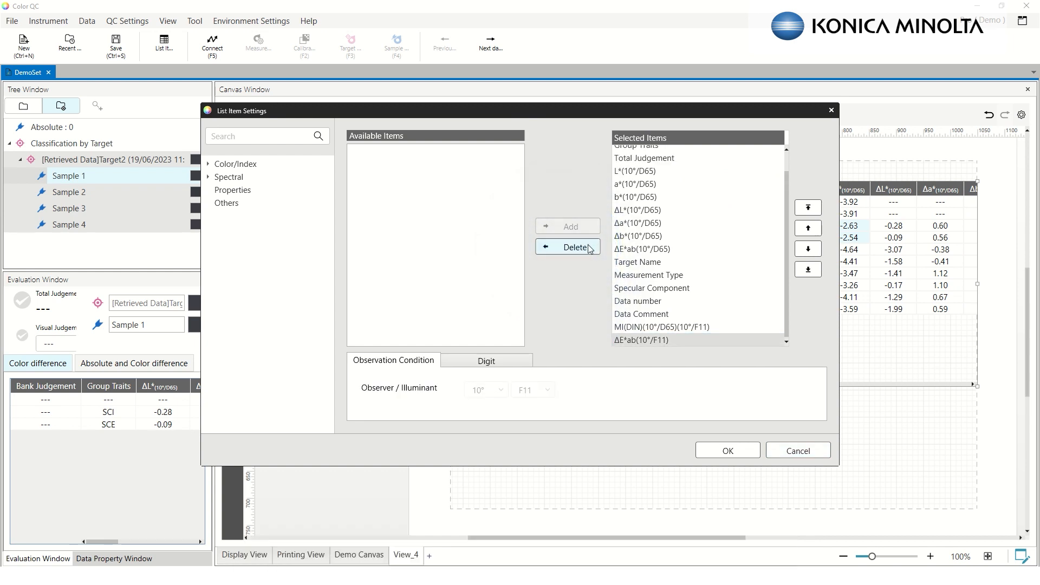
left_click(590, 247)
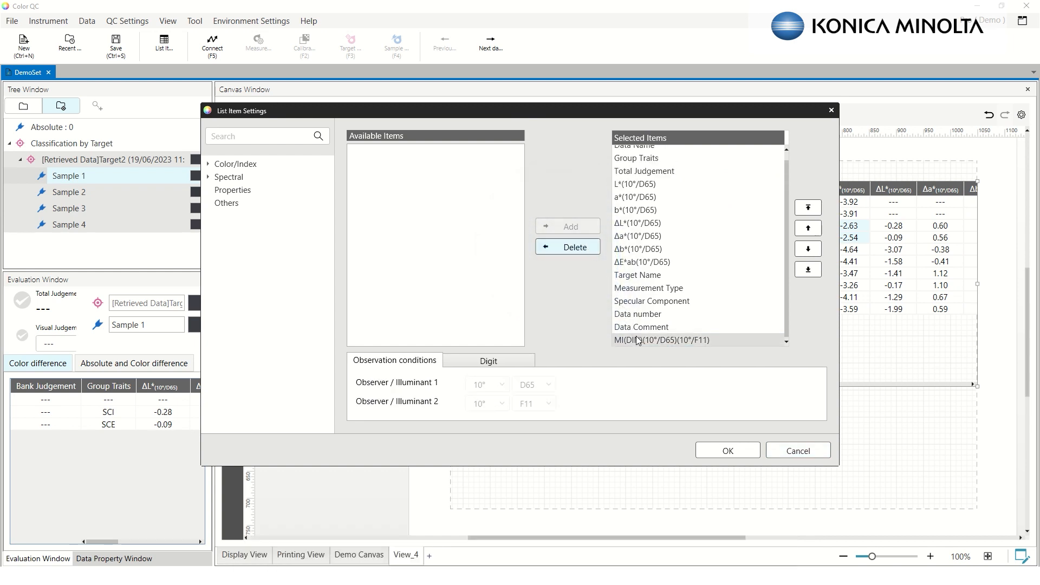
left_click(573, 248)
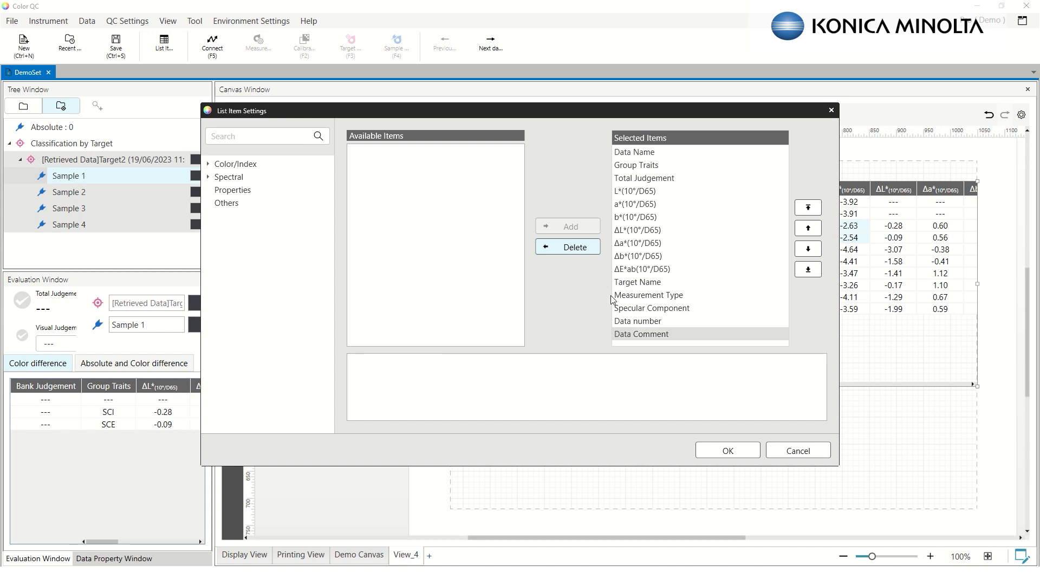
- Remove Data Comment, Data number, Specular Component, Measurement Type, Target Name and Total Judgement from the selected items and accept the list settings
left_click(579, 248)
left_click(578, 249)
left_click(579, 249)
left_click(579, 250)
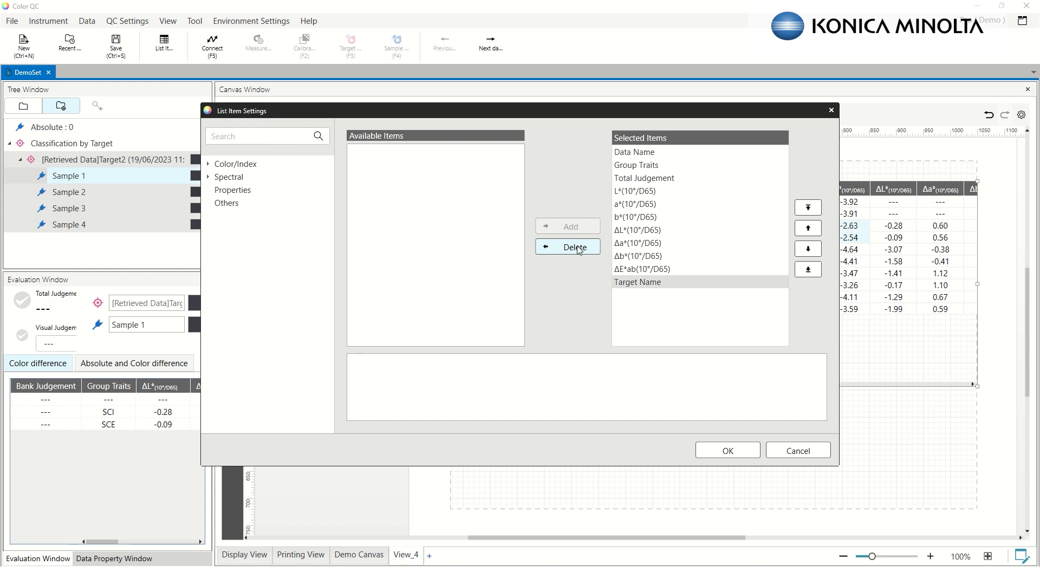
left_click(579, 248)
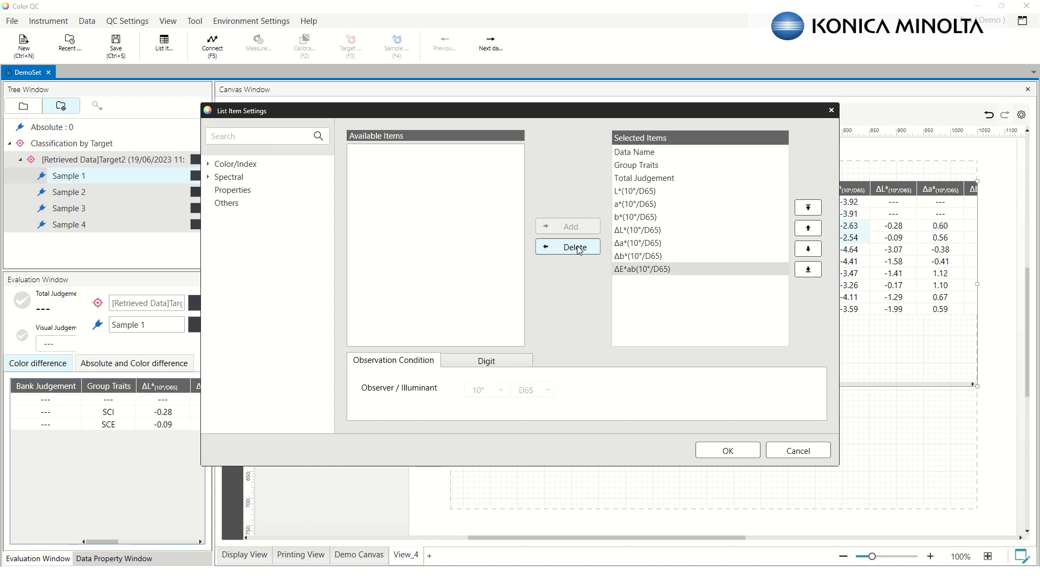
left_click(727, 450)
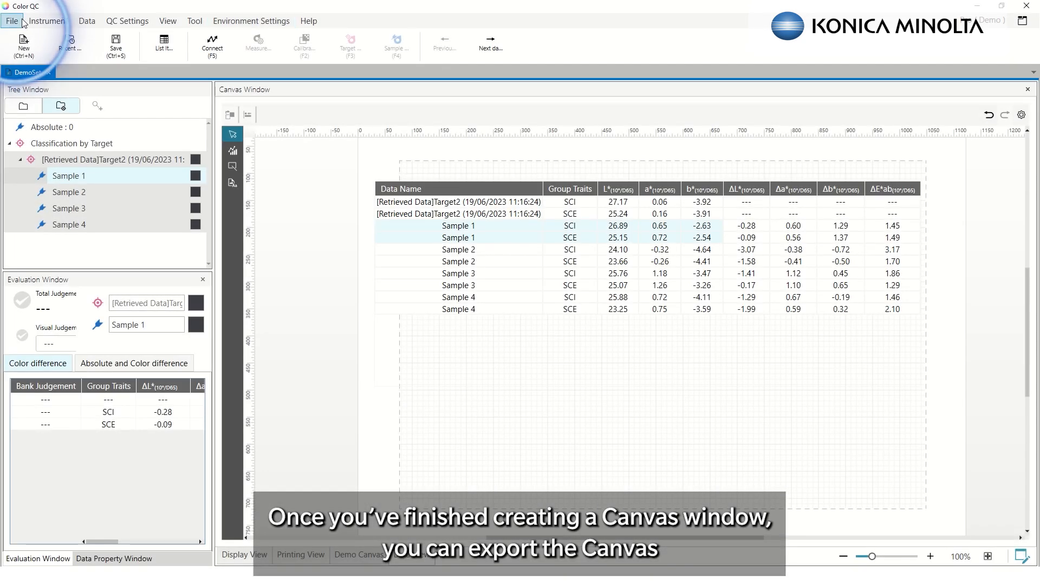
- Start exporting the finished canvas layout as a display template
left_click(13, 24)
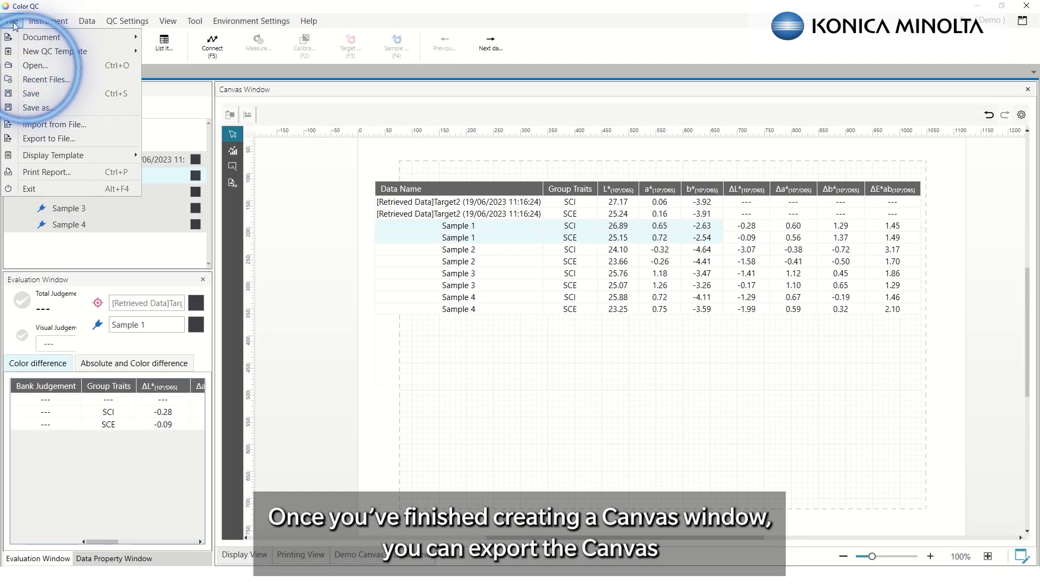
mouse_move(35, 159)
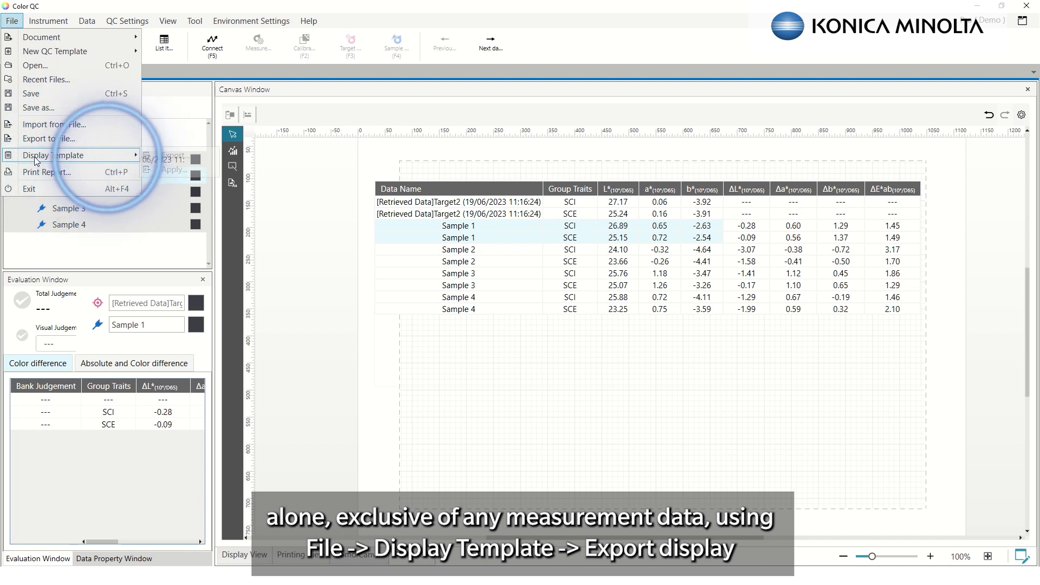